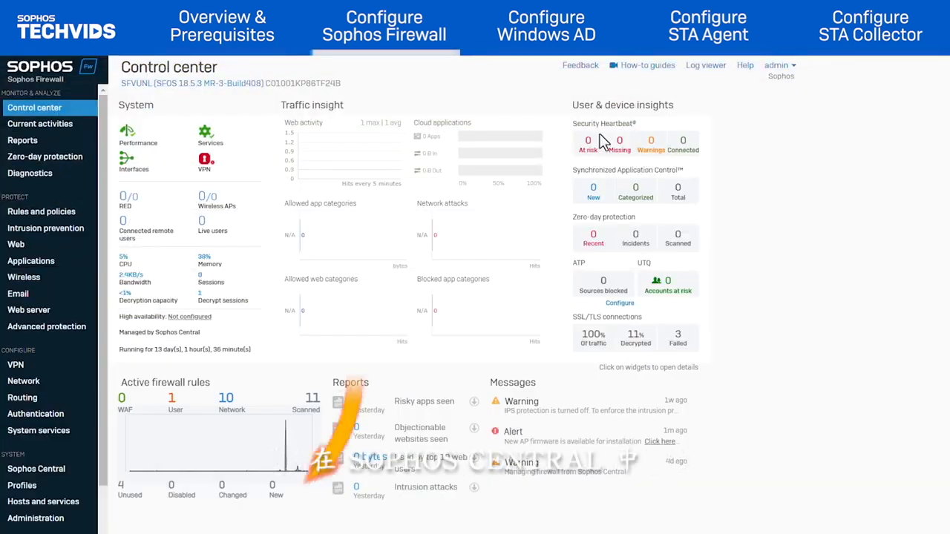
Step: Allow Client Authentication for the LAN zone in the device access local service ACL and apply the change
left_click(36, 518)
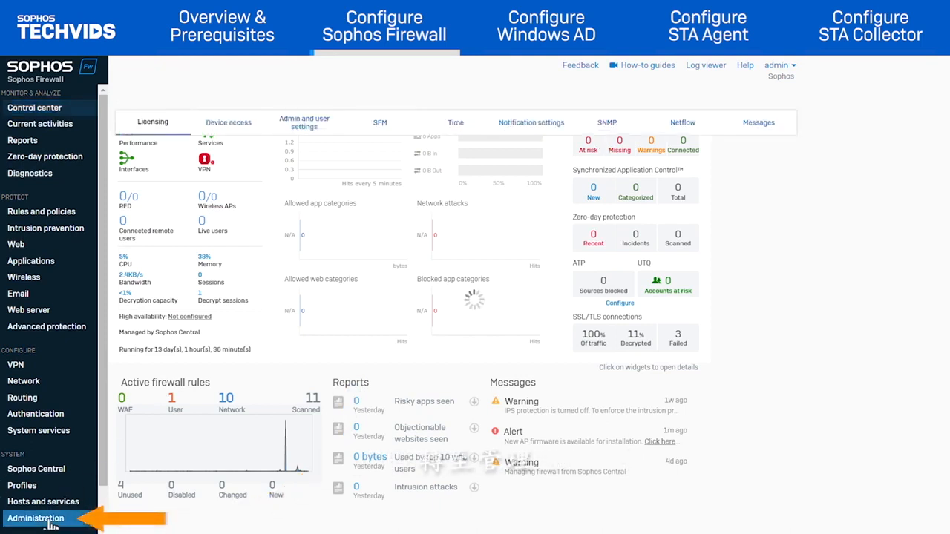
left_click(238, 130)
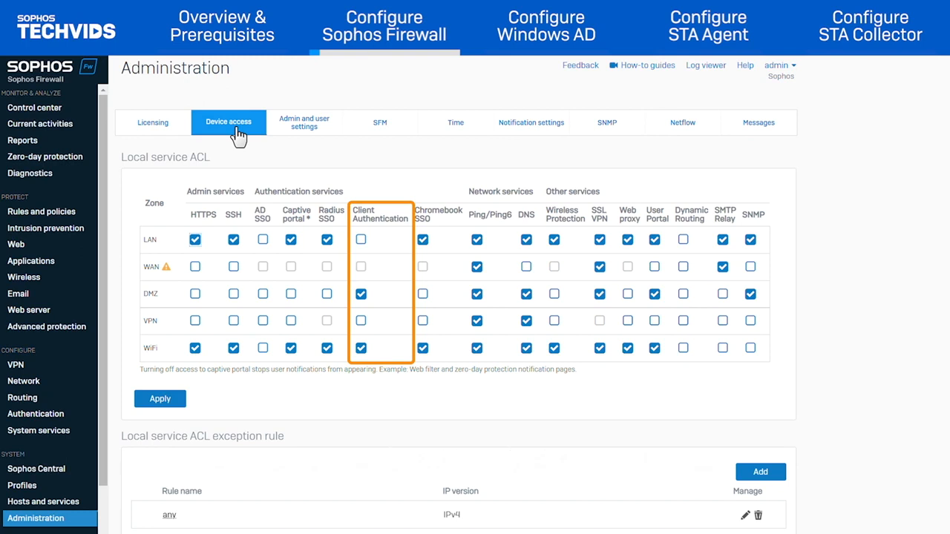
left_click(361, 240)
left_click(178, 396)
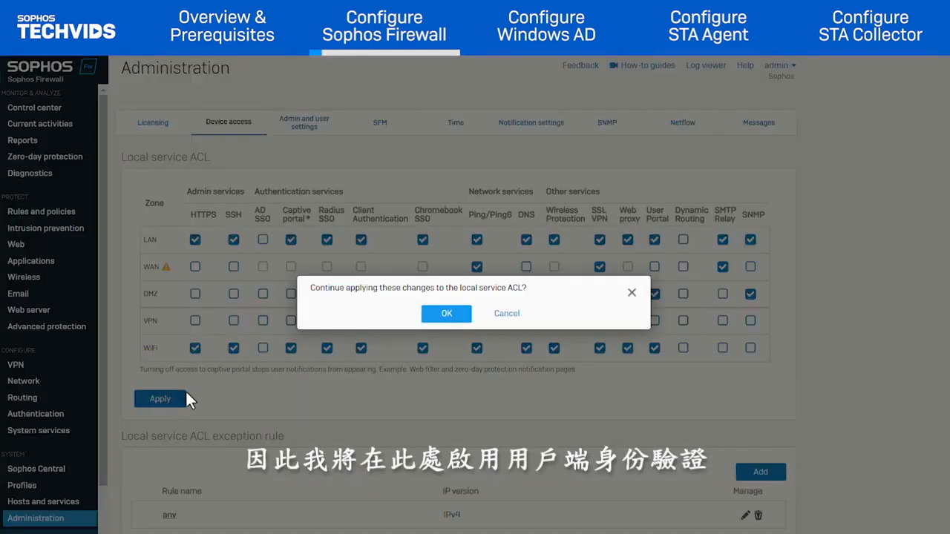
left_click(445, 313)
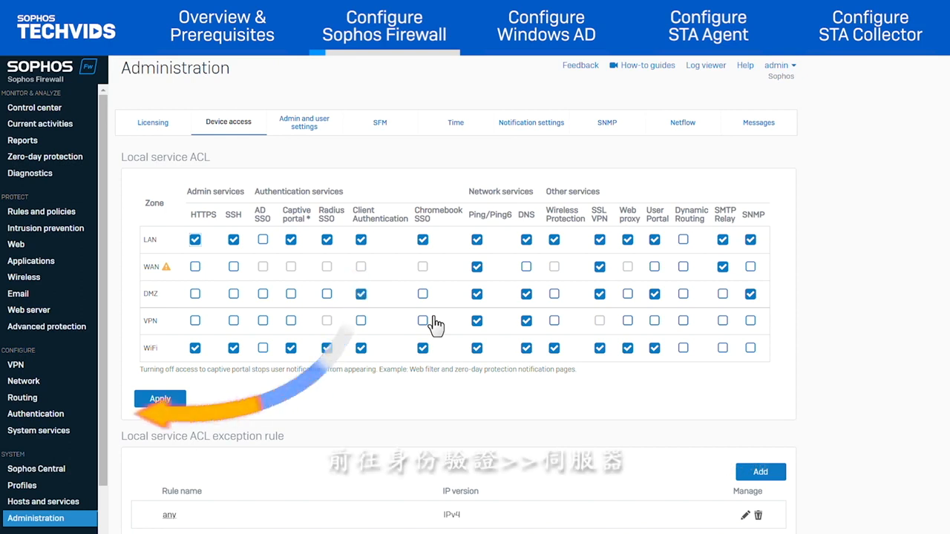
Step: Start a new Active Directory authentication server named AD_TAOXG with the server IP 192.168.20.5
left_click(33, 416)
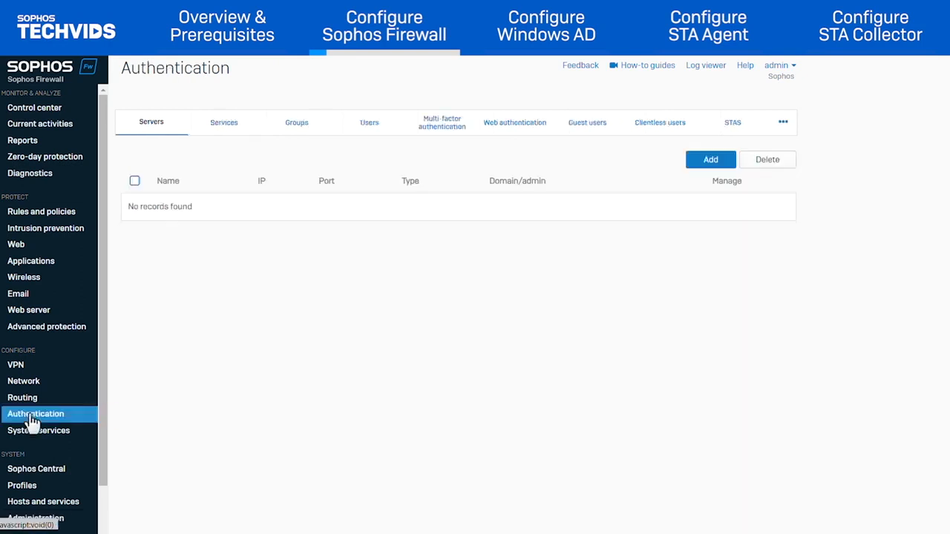
left_click(701, 162)
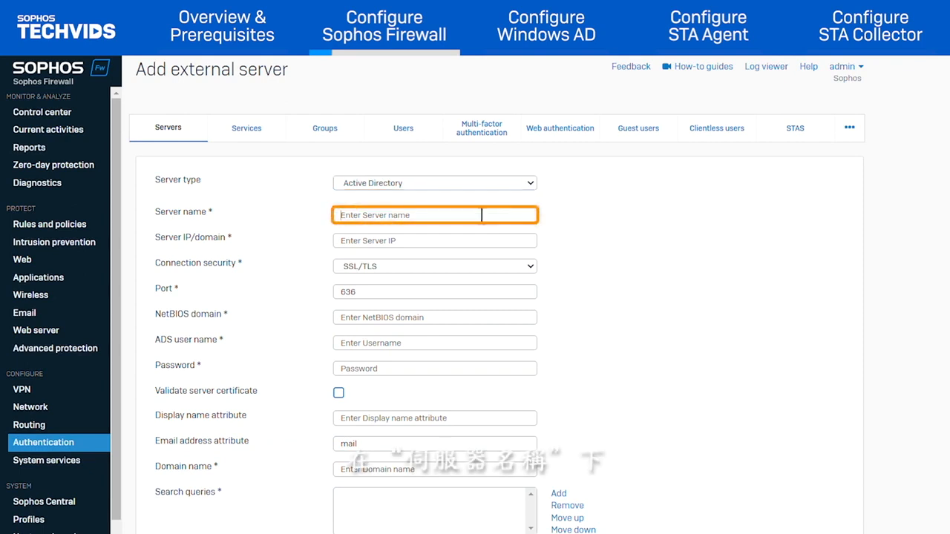
type("AD_TAOXG")
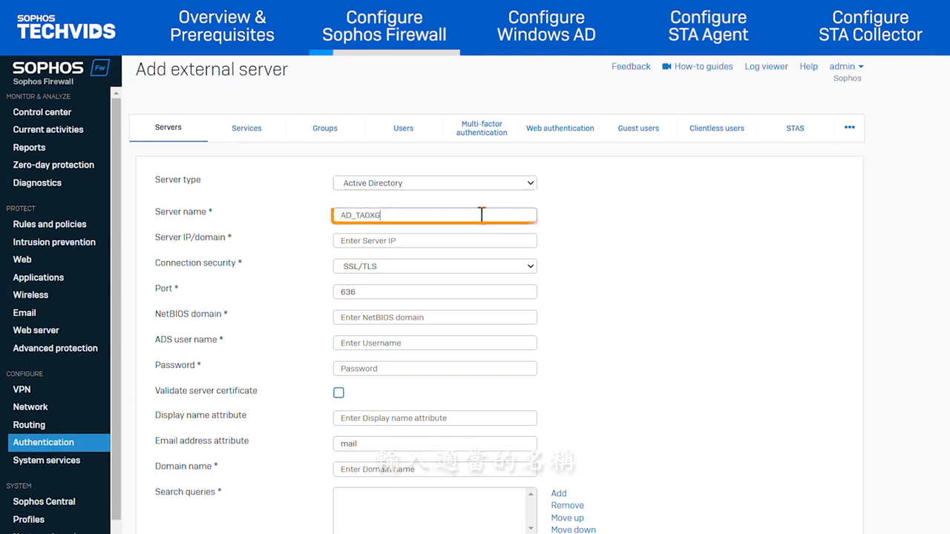
key("Tab")
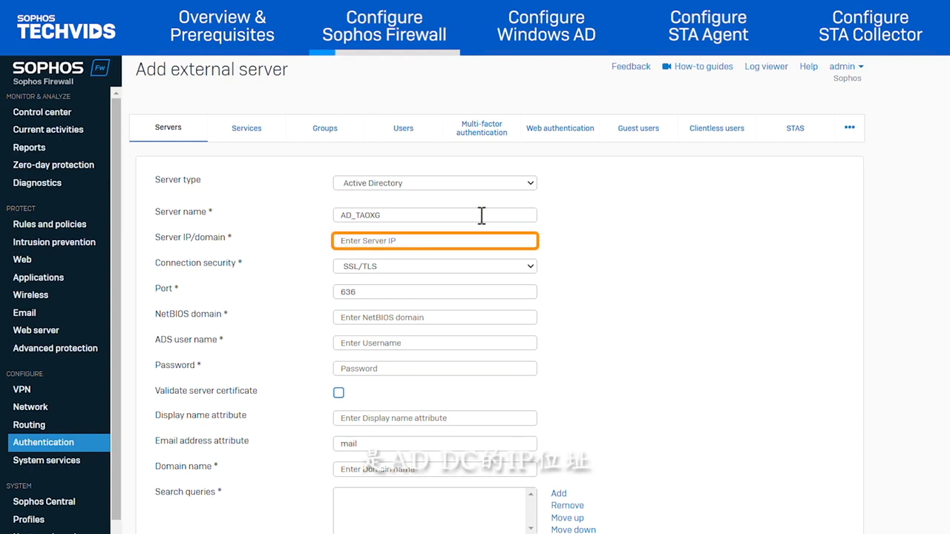
type("192.168.20.5")
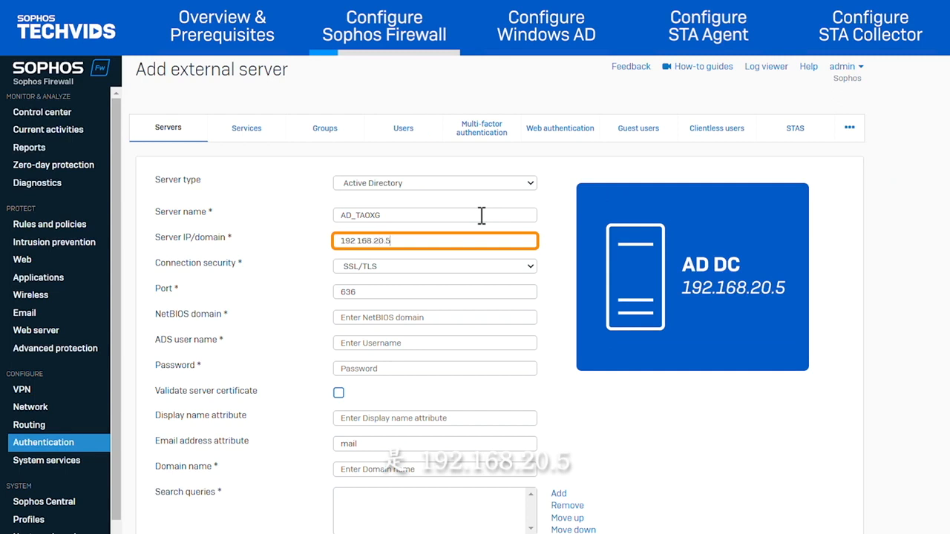
key("Tab")
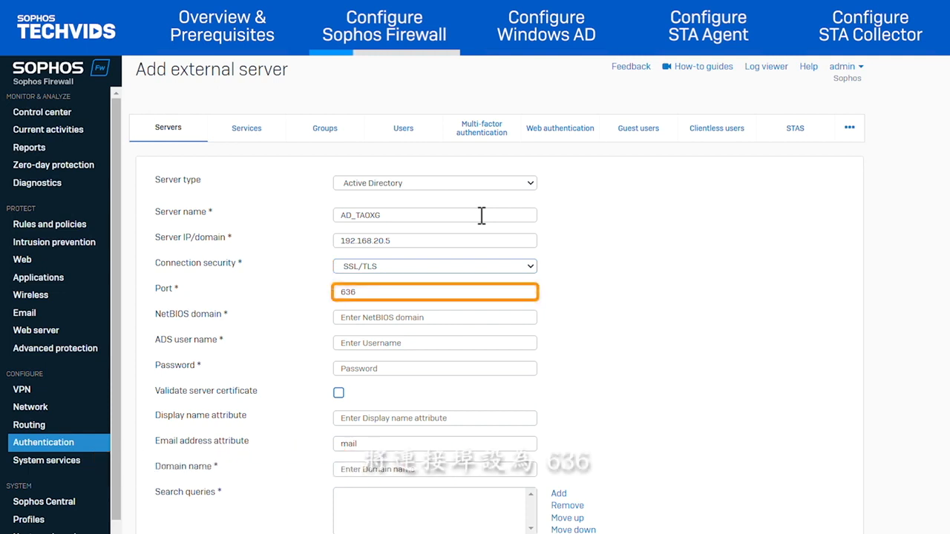
Step: Set the server's NetBIOS domain to TAOXG and enter the ADS user name administrator with the account password
key("Tab")
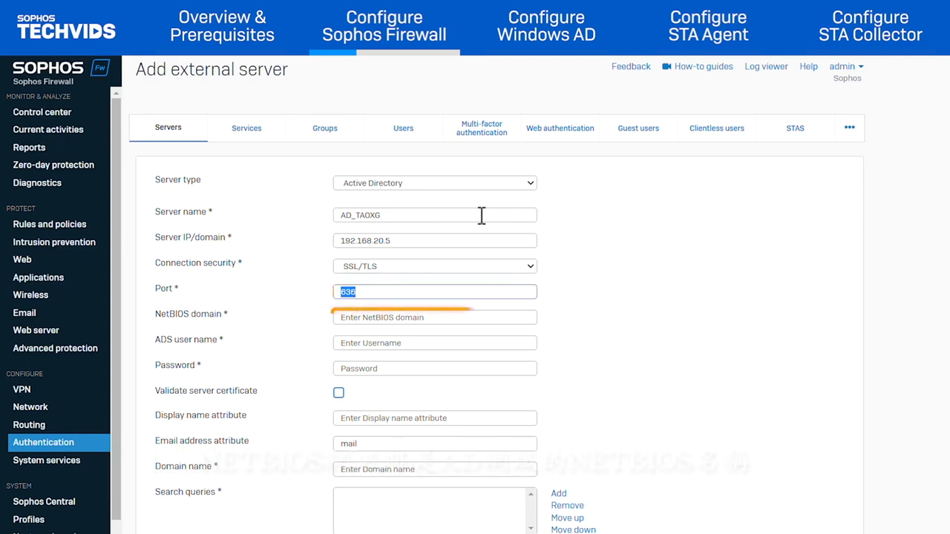
key("Tab")
type("TA")
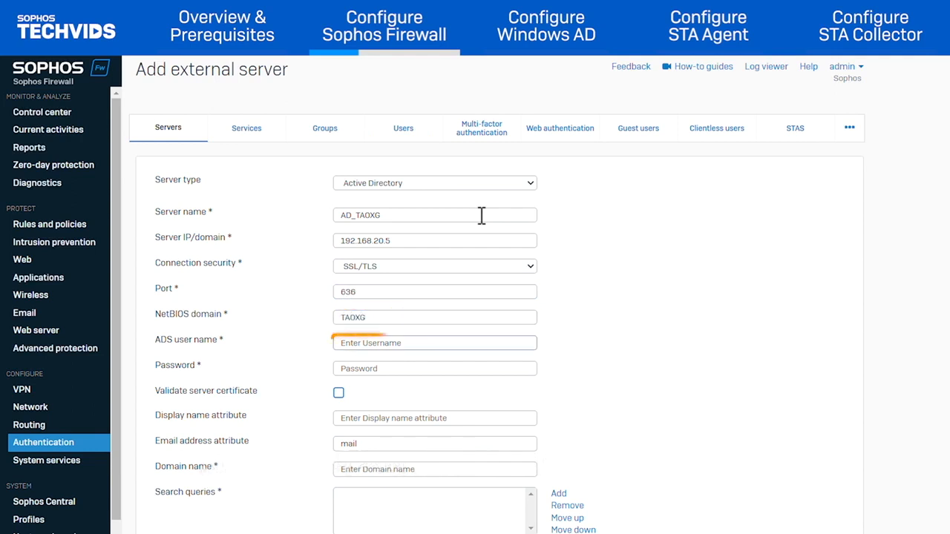
key("Tab")
type("adminis")
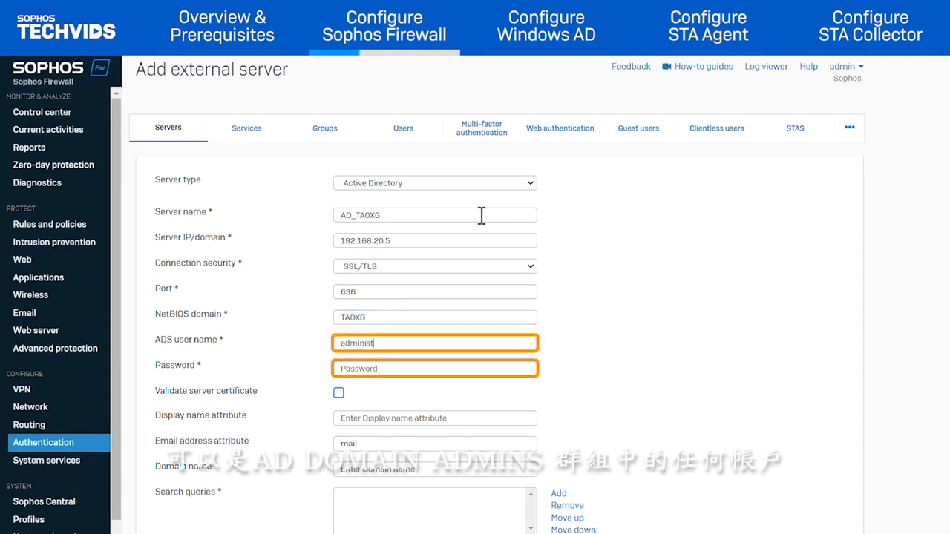
type("•••••••••")
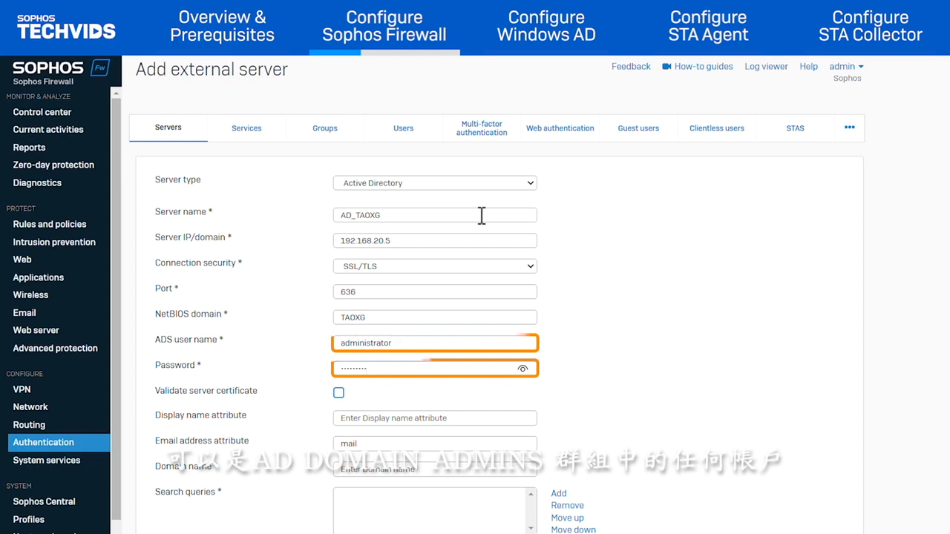
Step: Set the server's domain name to tao.xg and add the search query DC=tao,DC=xg
left_click(425, 414)
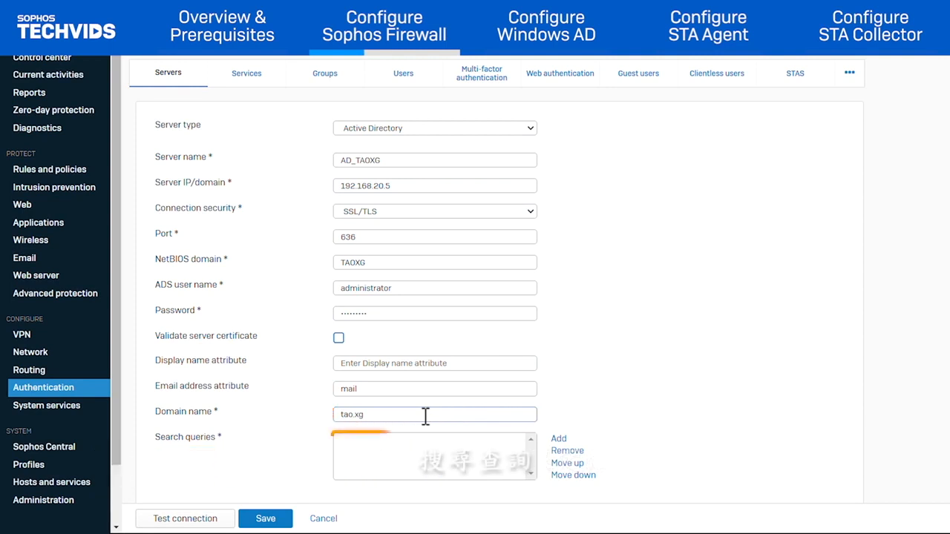
left_click(558, 440)
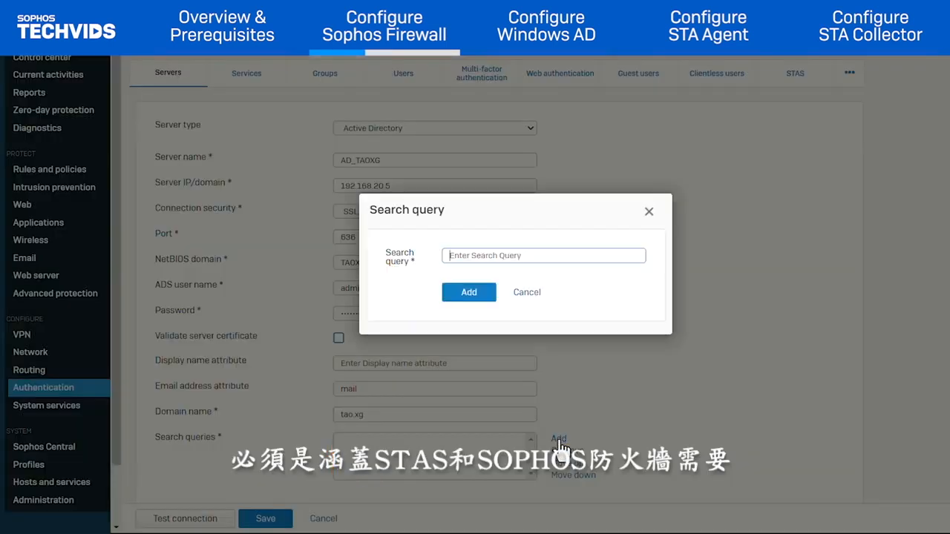
type("DC=tao,DC=xg")
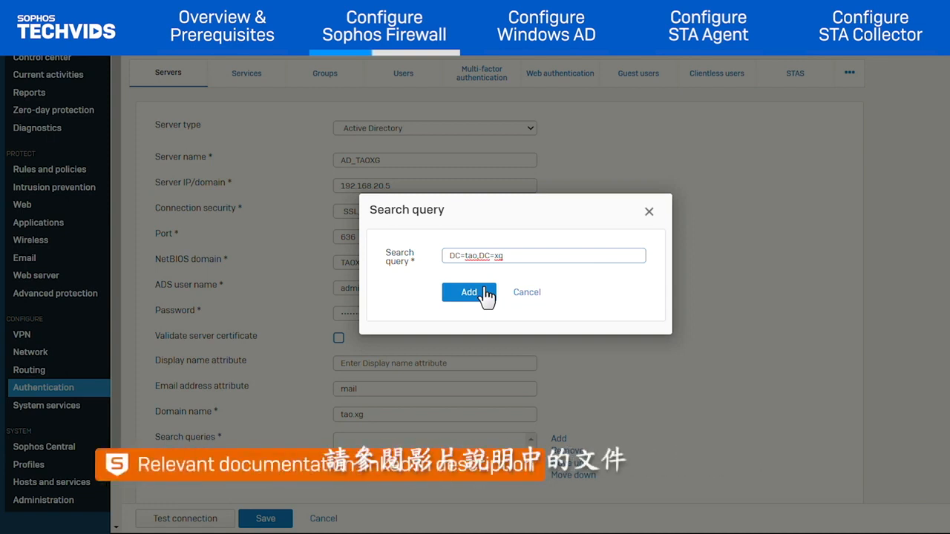
left_click(469, 292)
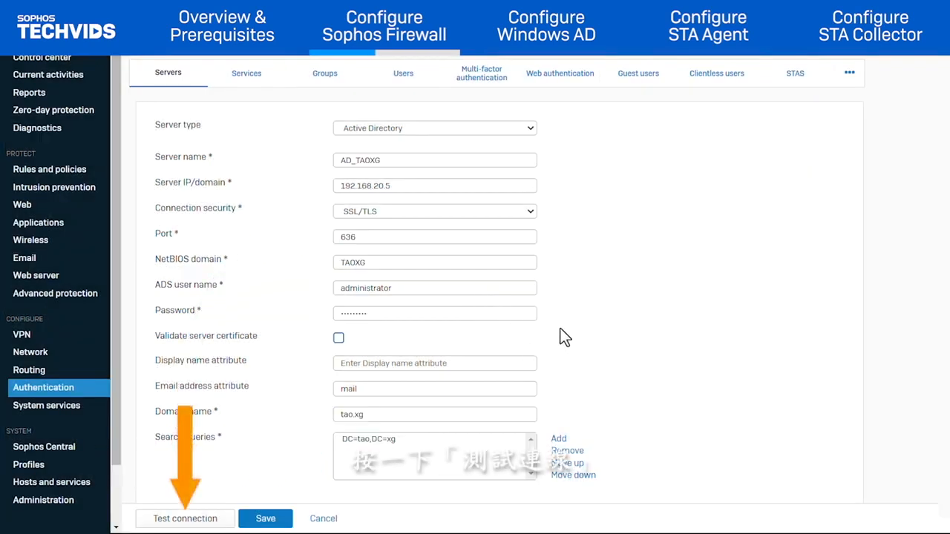
Step: Test the connection to the Active Directory server and save the server entry
left_click(207, 520)
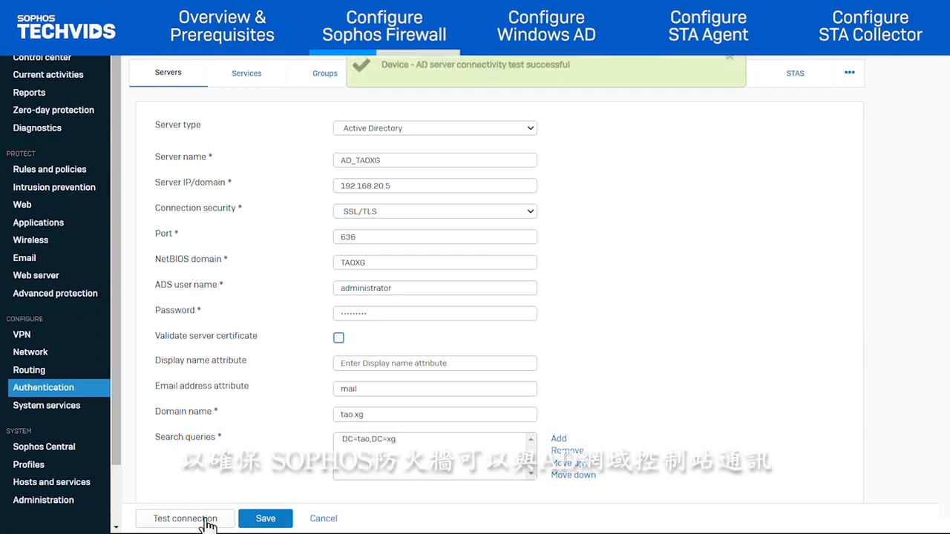
left_click(266, 520)
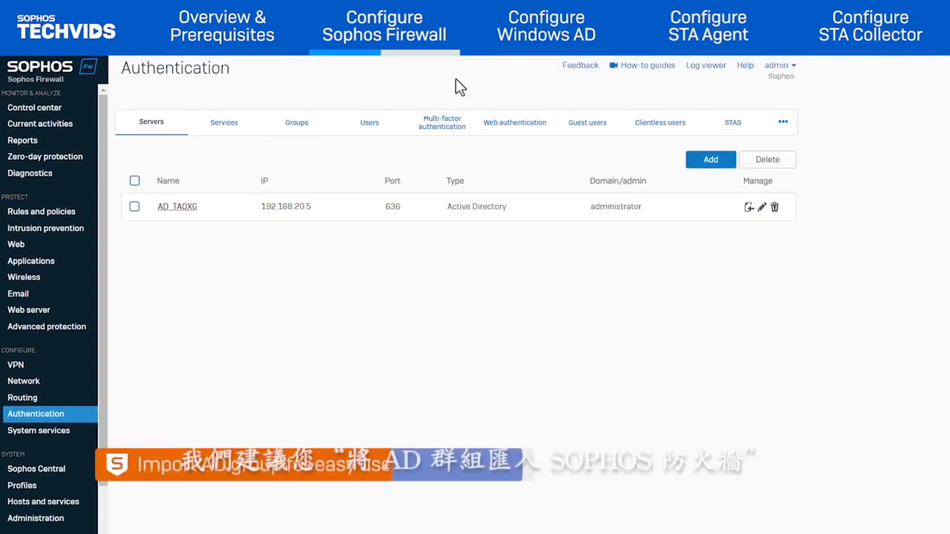
Step: Start the group import for AD_TAOXG with base DN DC=tao,DC=xg and select the IT group under Users
left_click(748, 209)
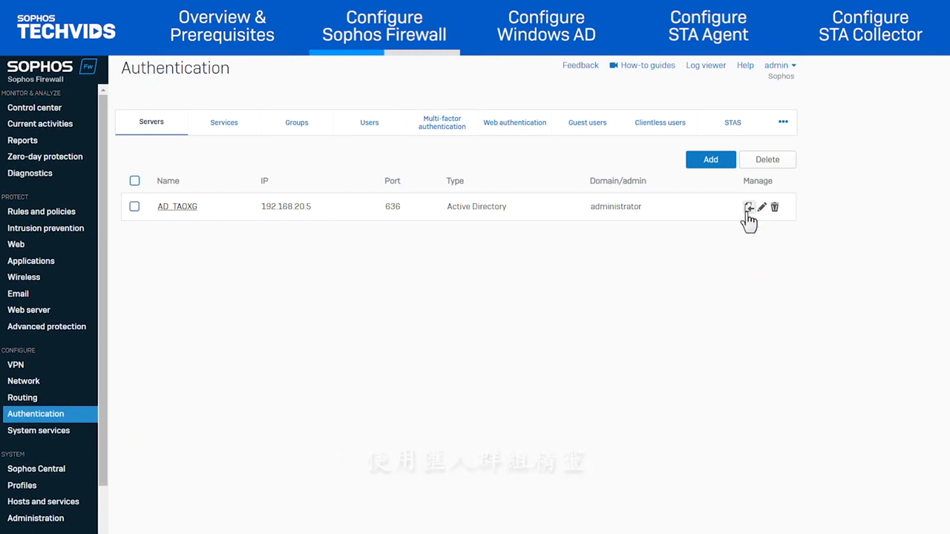
left_click(629, 294)
type("DC=tao,DC=xg")
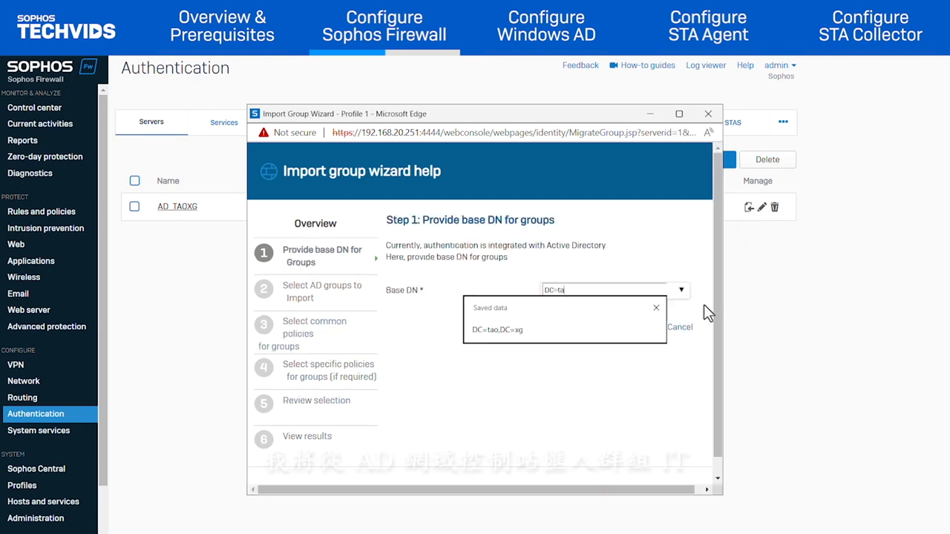
left_click(643, 329)
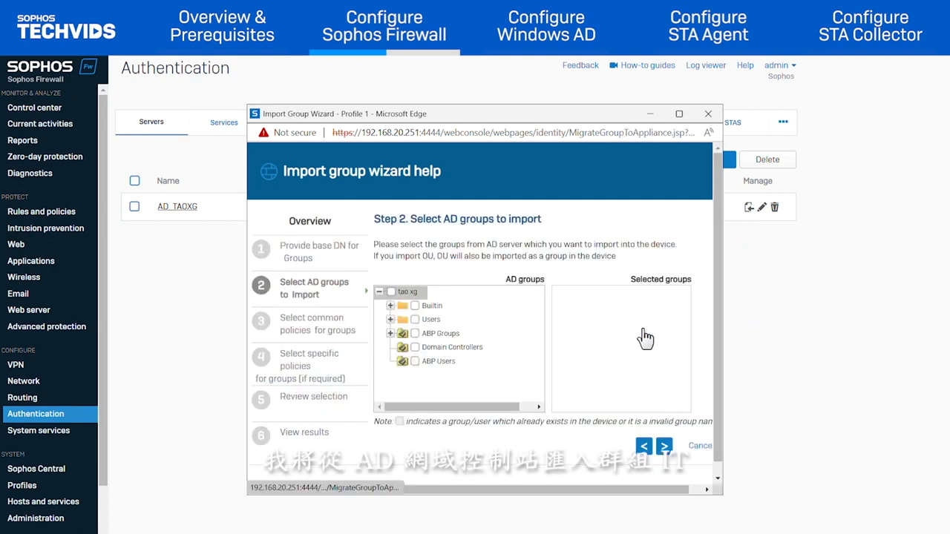
left_click(390, 320)
left_click_drag(539, 308, 543, 389)
left_click(427, 351)
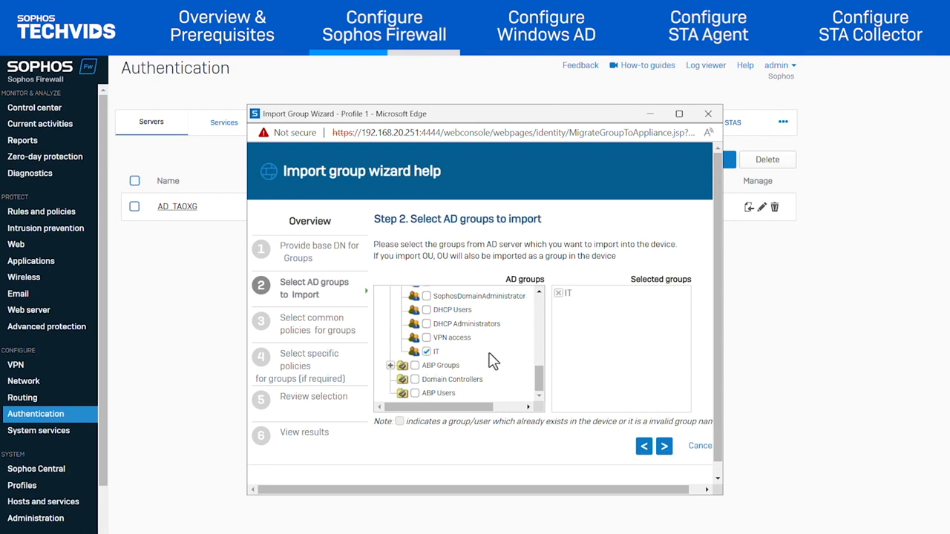
Step: Complete the import of the IT group through the remaining wizard stages, close the wizard and show the groups list
left_click(665, 446)
left_click(558, 422)
left_click(645, 436)
left_click(472, 346)
left_click(535, 369)
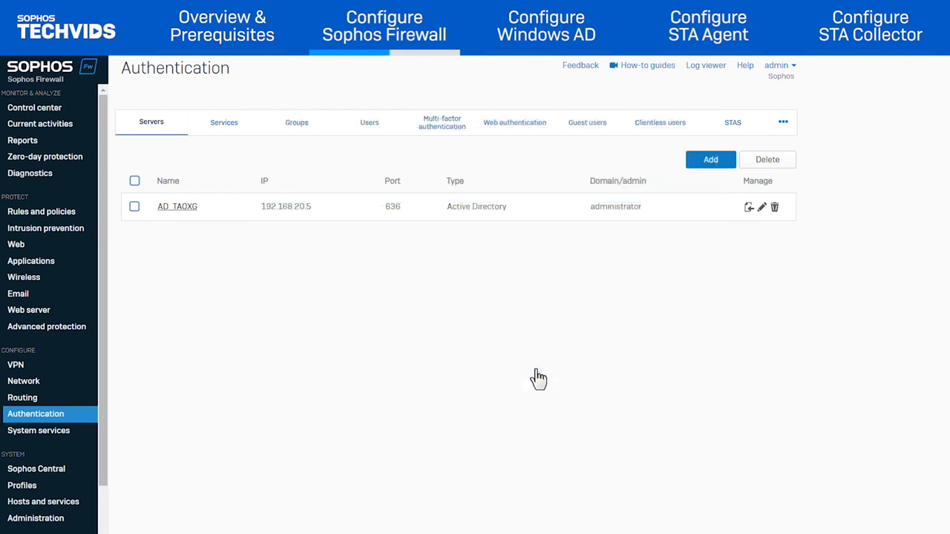
left_click(298, 127)
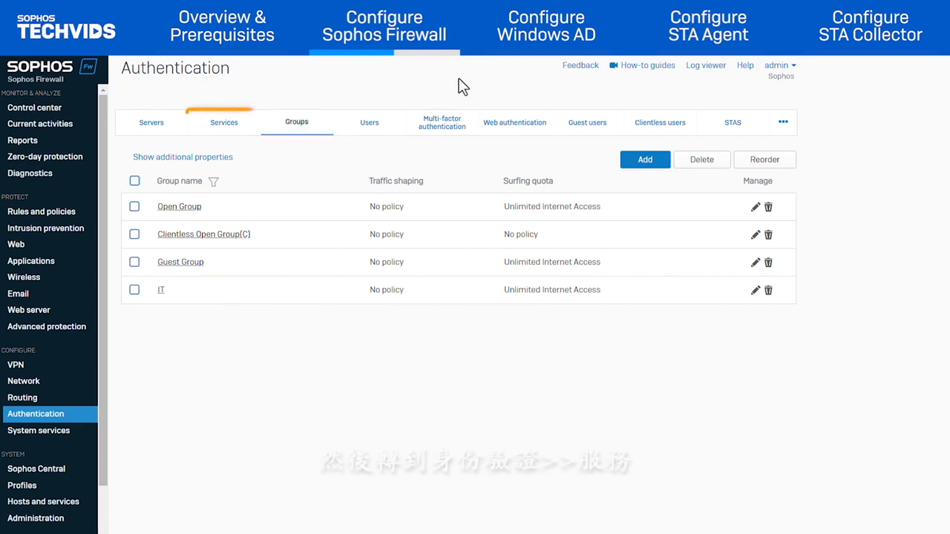
Step: Add AD_TAOXG to the firewall authentication methods, give it priority over Local and apply the change
left_click(225, 123)
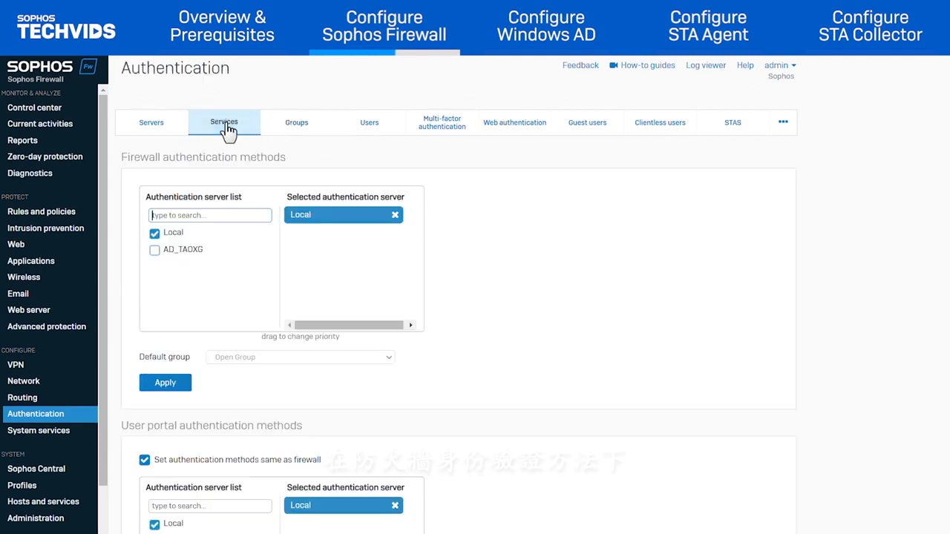
left_click(154, 251)
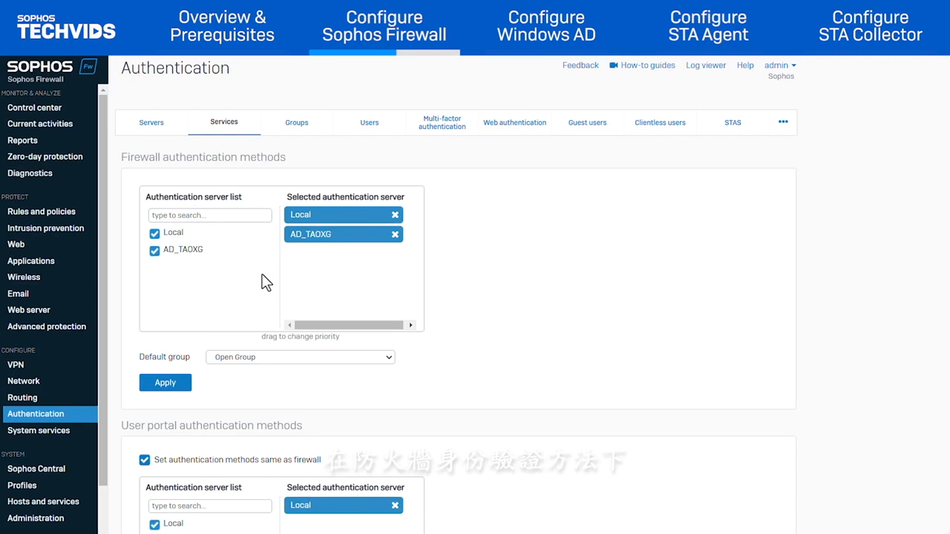
left_click_drag(354, 234, 355, 216)
left_click(168, 384)
left_click(447, 315)
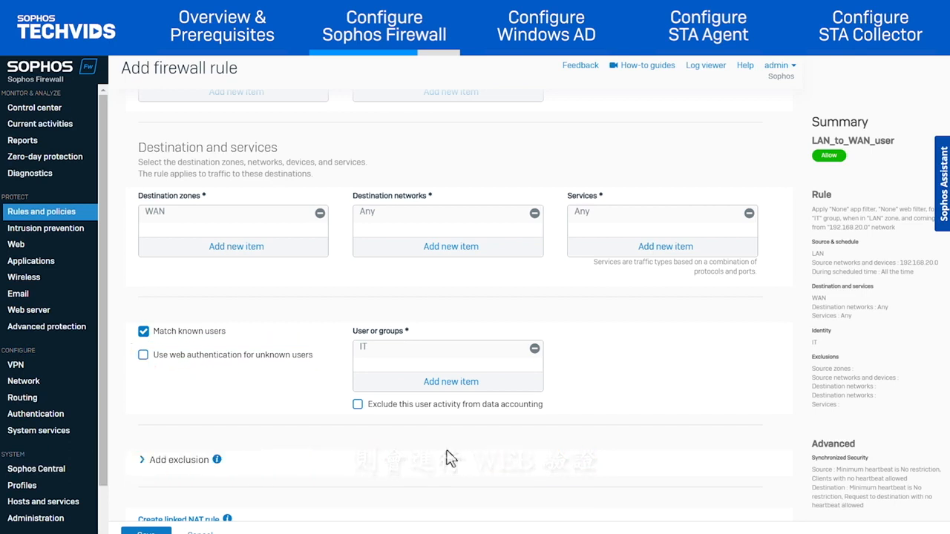
Step: Save the LAN_to_WAN_user firewall rule that matches known users in the IT group
scroll(445, 458, "down", 5)
left_click(147, 521)
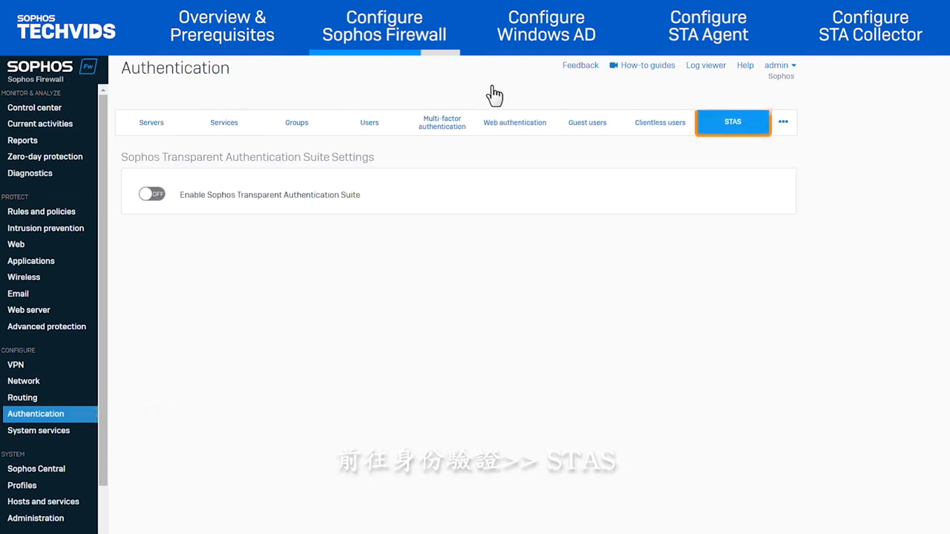
Step: Enable and activate the Sophos Transparent Authentication Suite
left_click(157, 194)
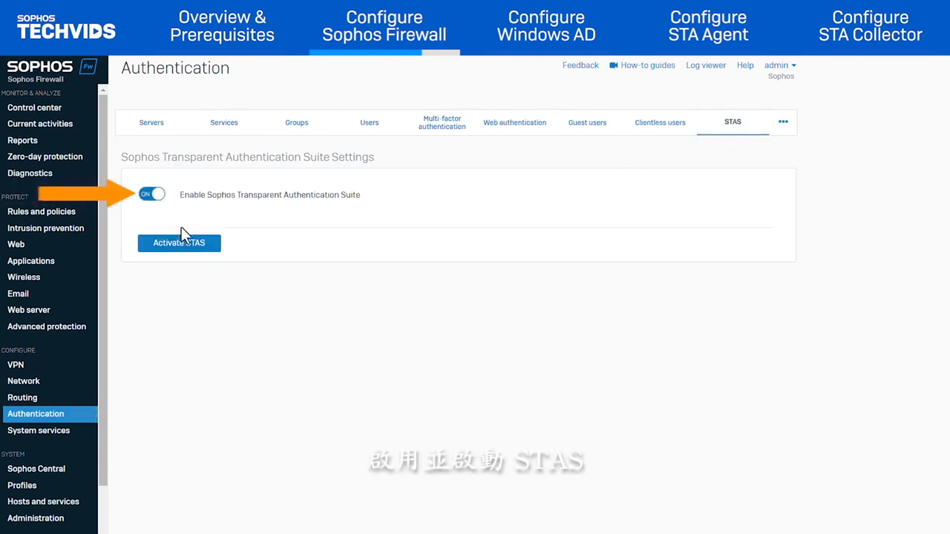
left_click(192, 250)
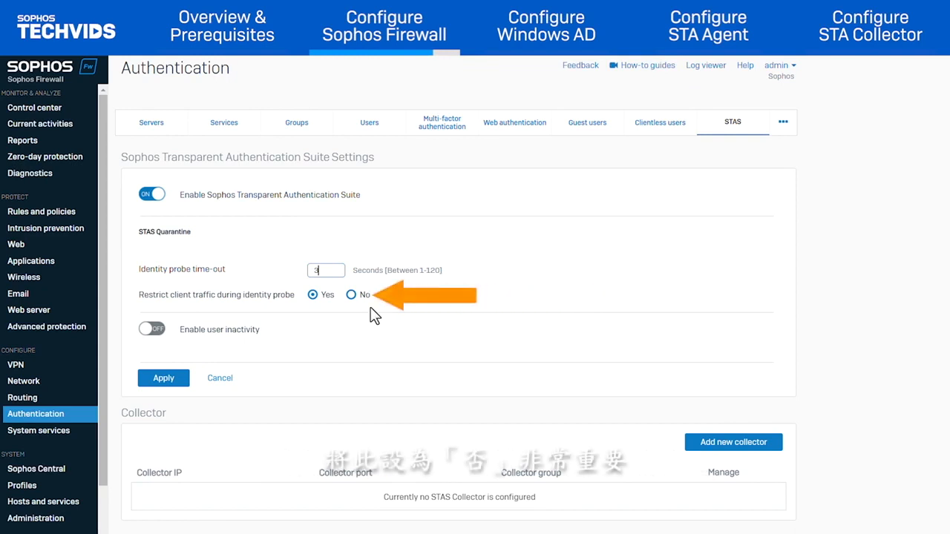
Step: Set client traffic restriction during identity probe to No, enable user inactivity and apply the STAS settings
left_click(352, 296)
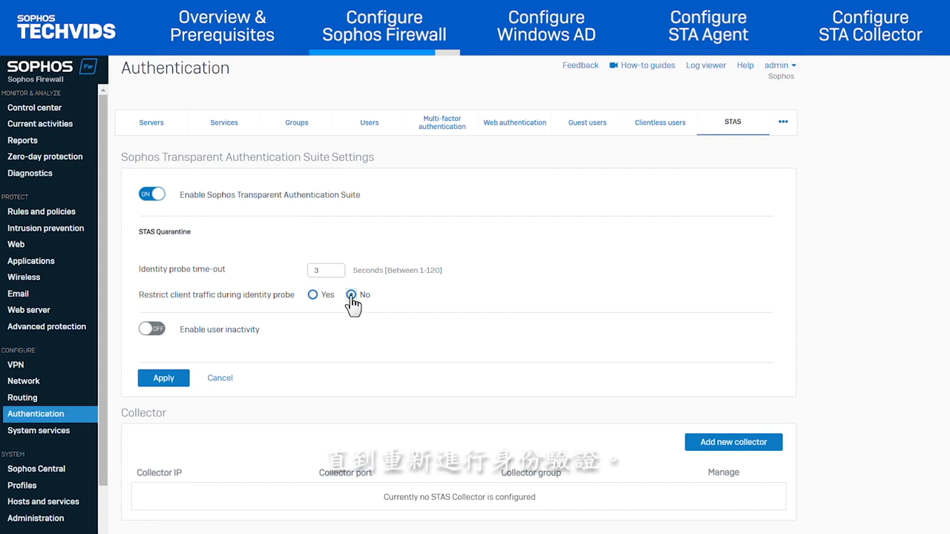
left_click(152, 329)
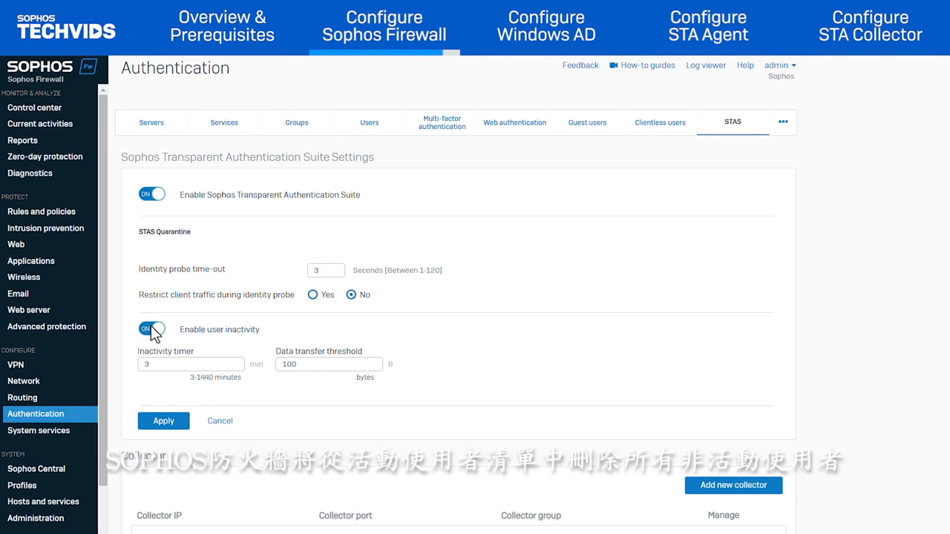
left_click(177, 423)
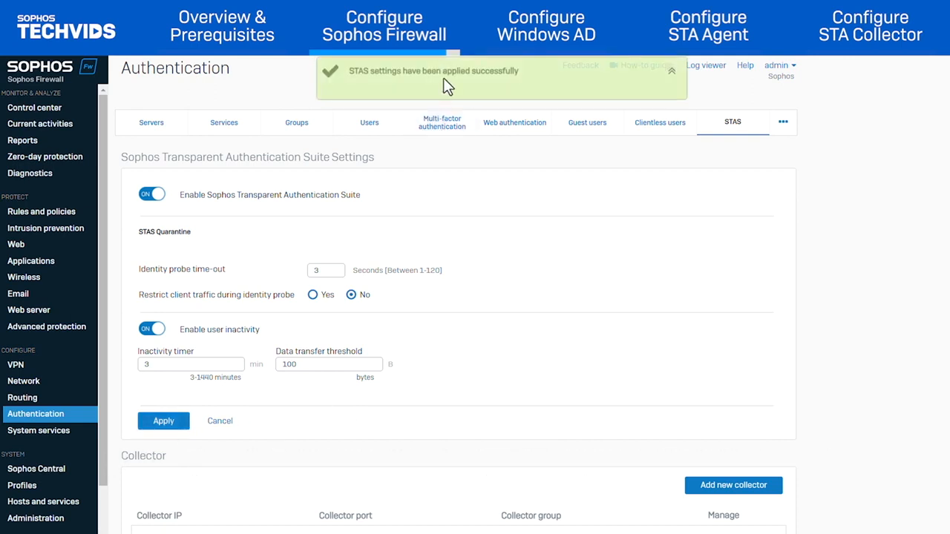
Step: Add an STA collector with IP 192.168.20.9, port 6677 and a new collector group, and save it
left_click(734, 486)
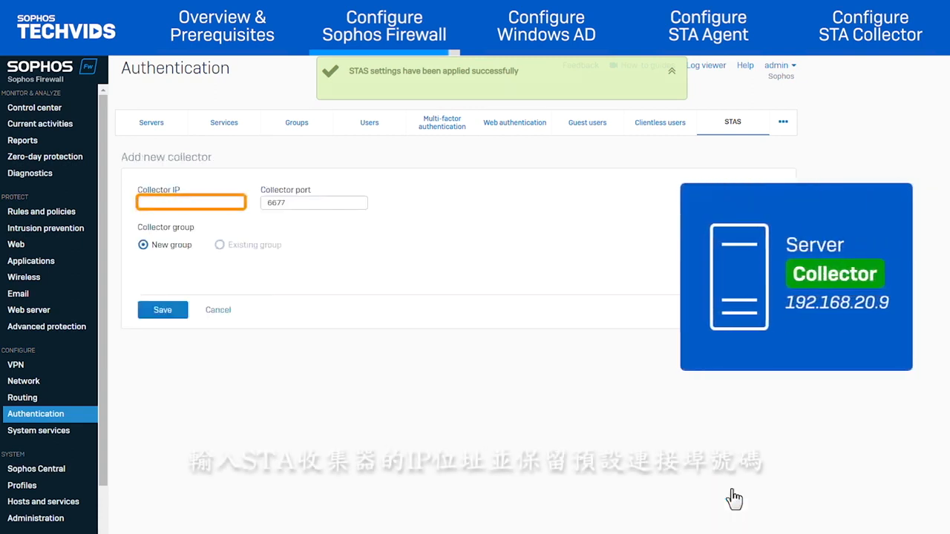
type("192.168")
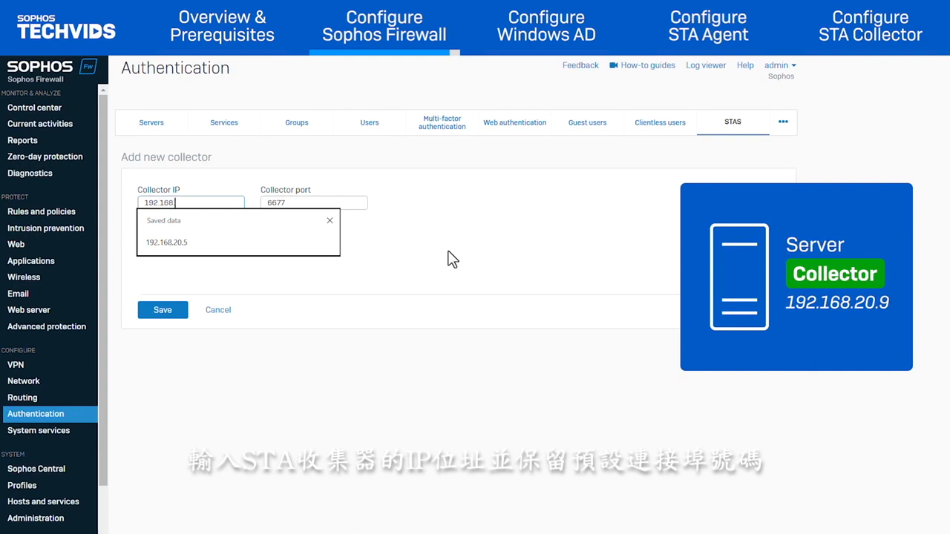
type(".20.9")
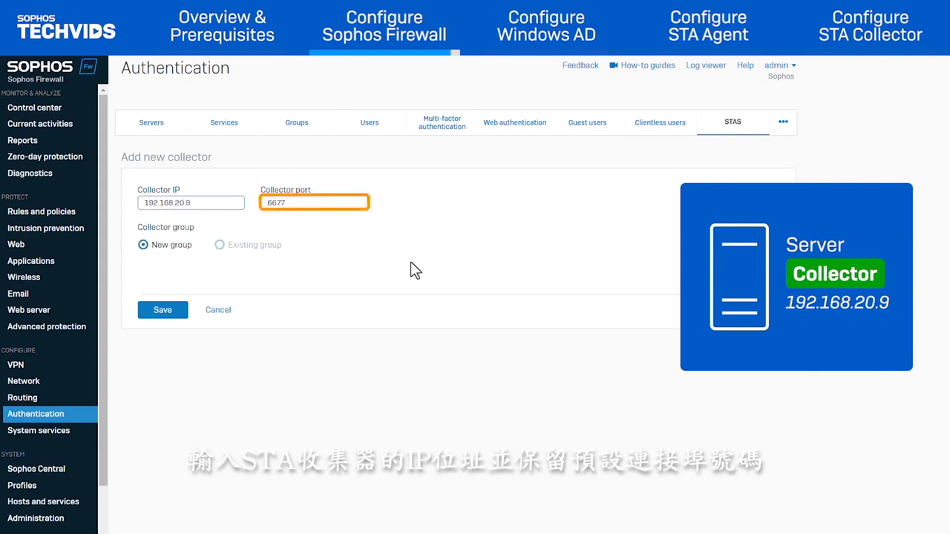
left_click(177, 312)
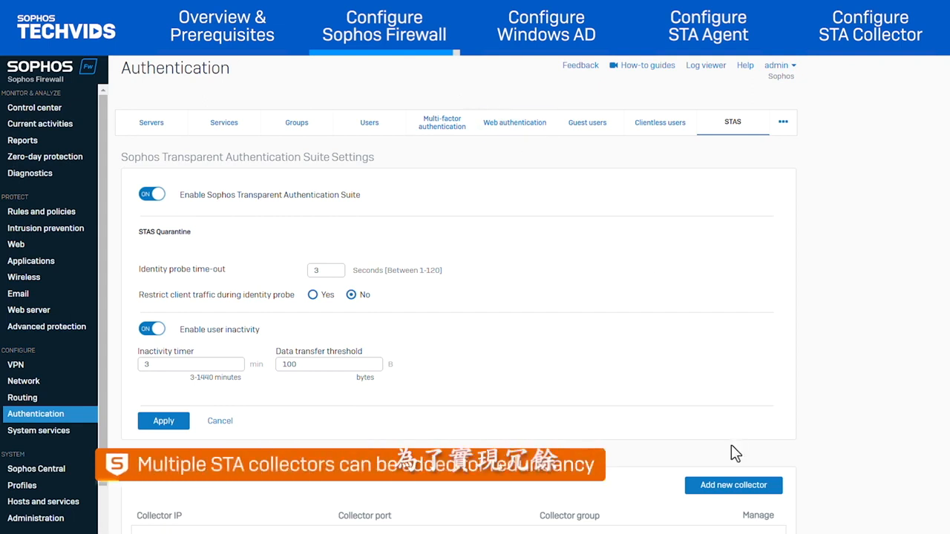
Step: Add a second STA collector with IP 192.168.20.19 on port 6677 to existing collector group 1 and save it
left_click(742, 487)
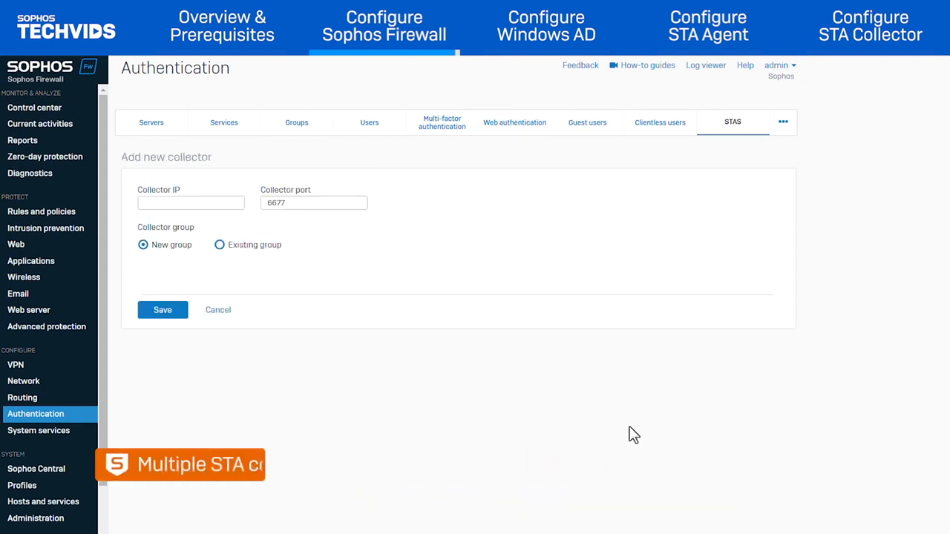
left_click(229, 204)
type("192.168.2")
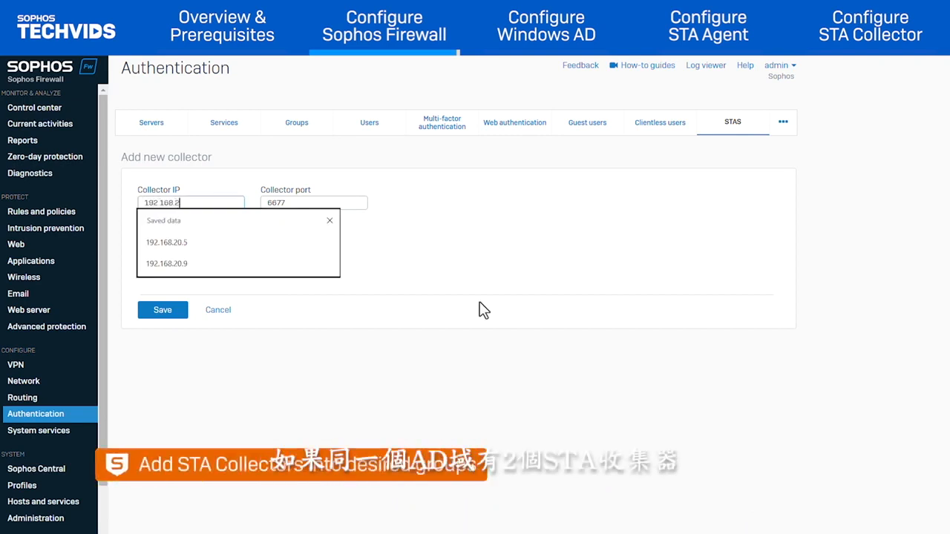
type("0.19")
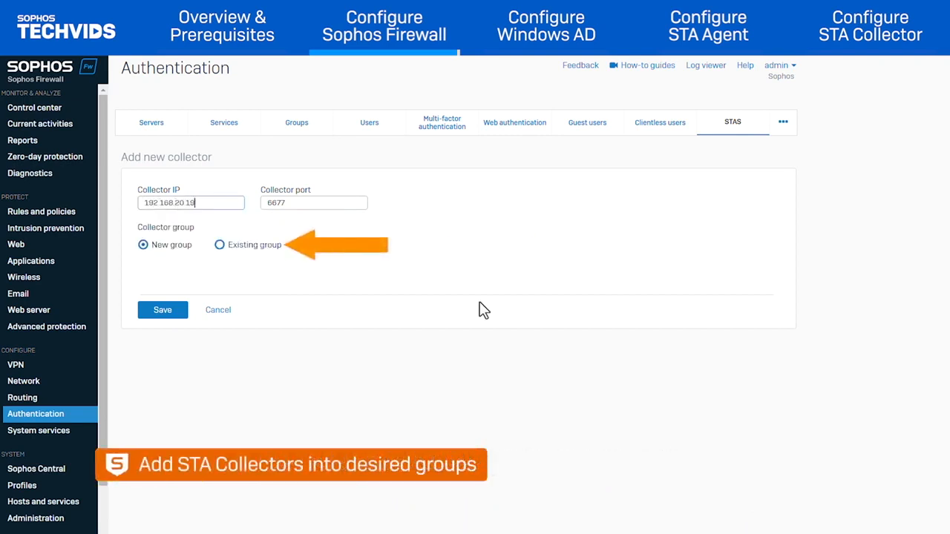
left_click(255, 244)
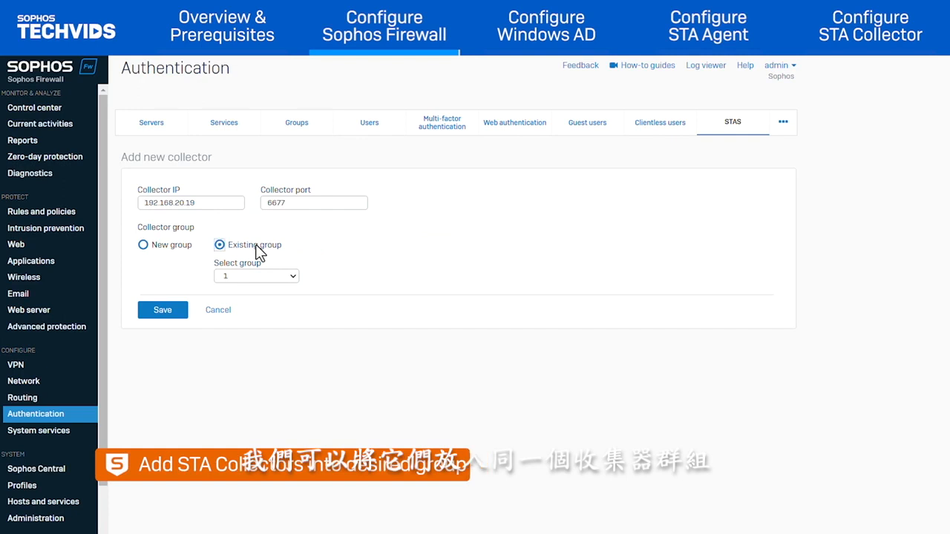
left_click(169, 310)
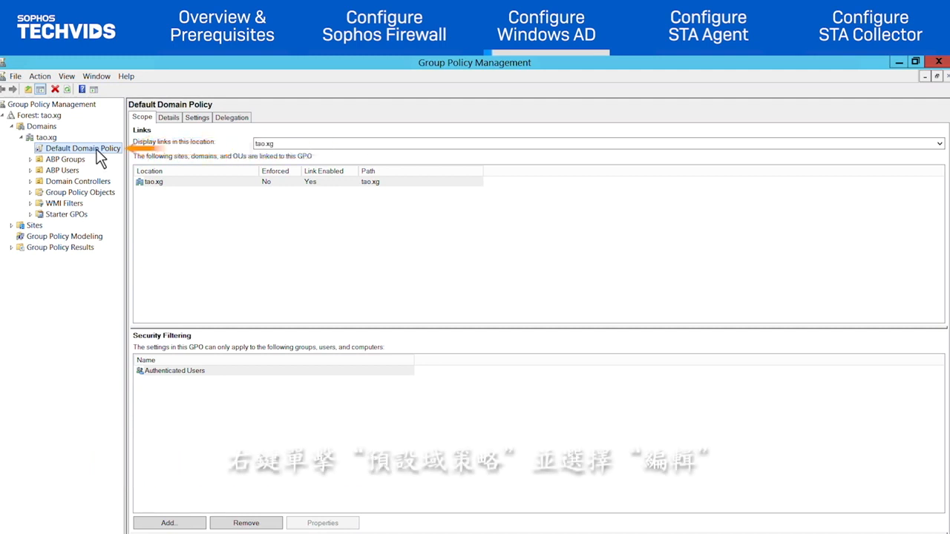
Step: In Group Policy Management, edit the Default Domain Policy and open Audit Policy under the computer's Windows security settings, Local Policies
right_click(98, 149)
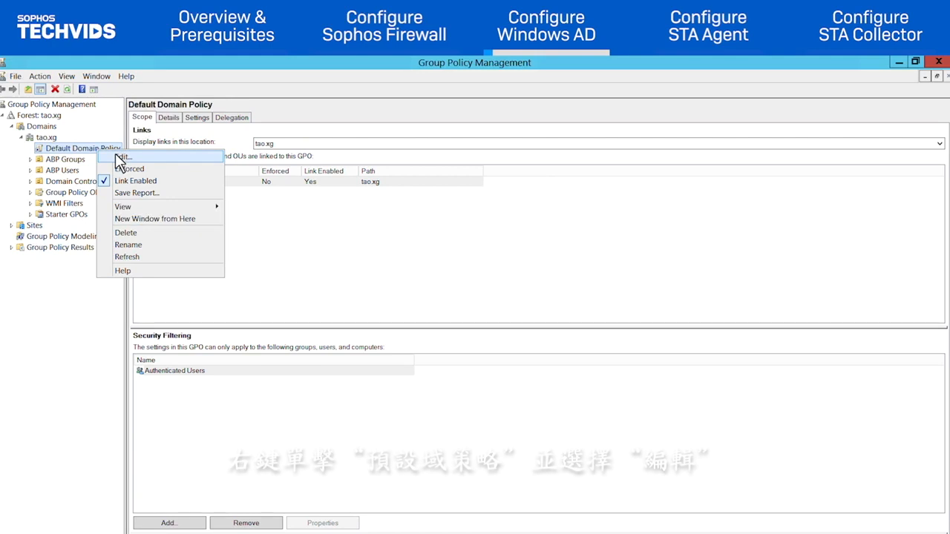
left_click(121, 158)
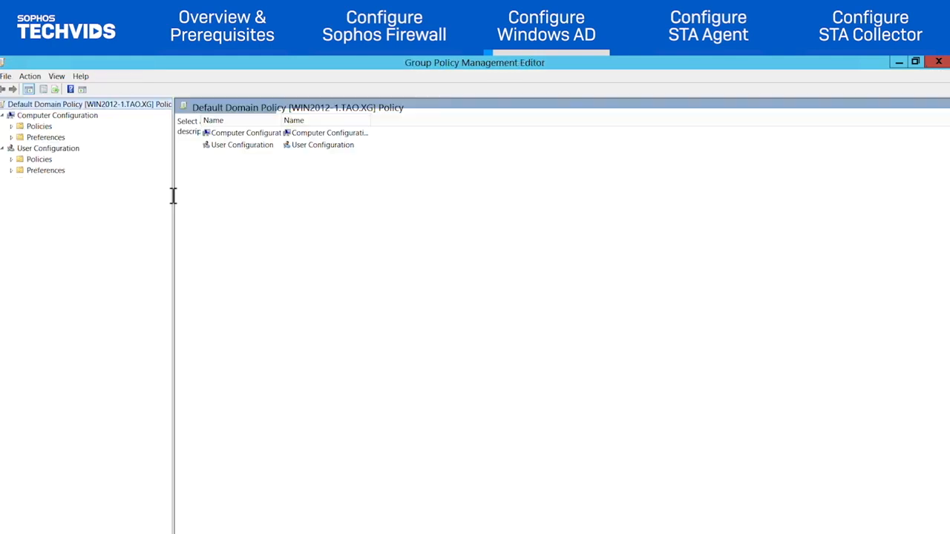
left_click(11, 127)
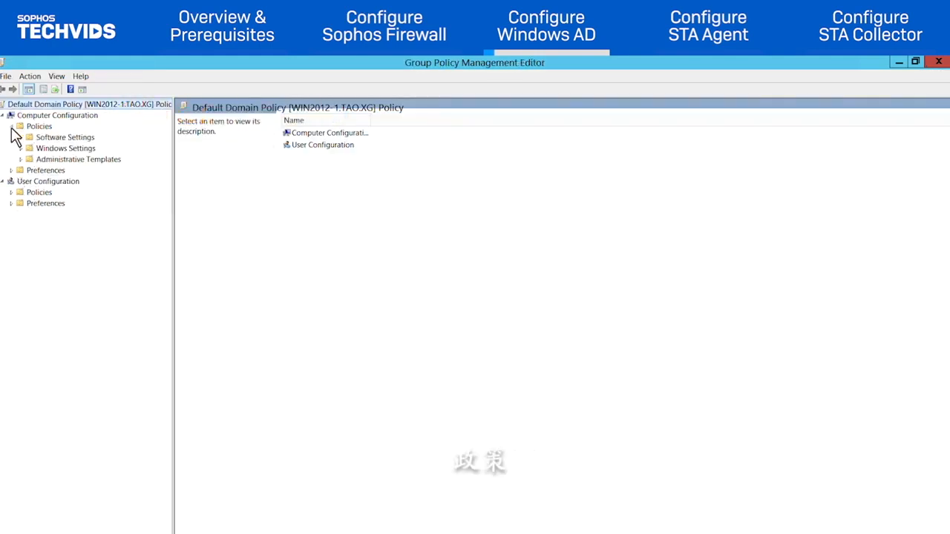
left_click(20, 148)
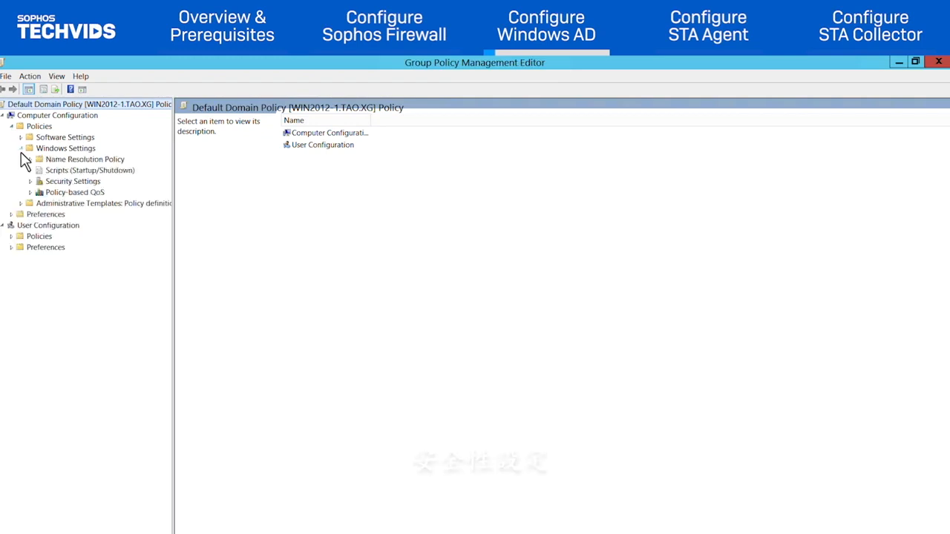
left_click(30, 182)
left_click(39, 203)
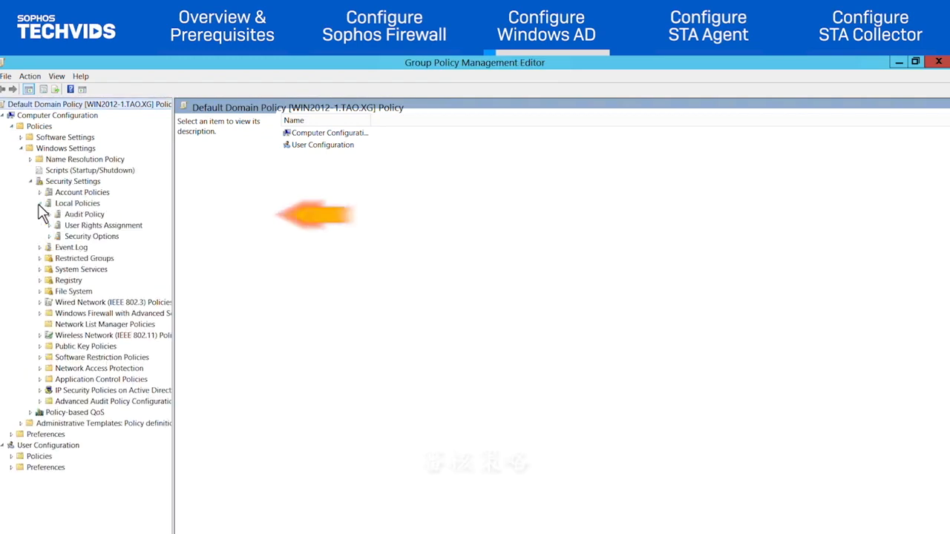
left_click(77, 214)
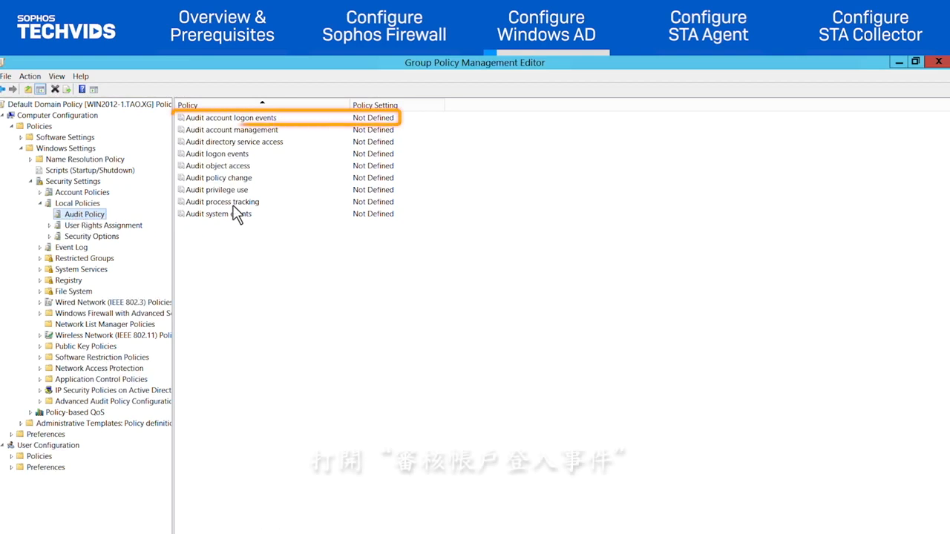
Step: Define the Audit account logon events policy to audit both Success and Failure
double_click(245, 118)
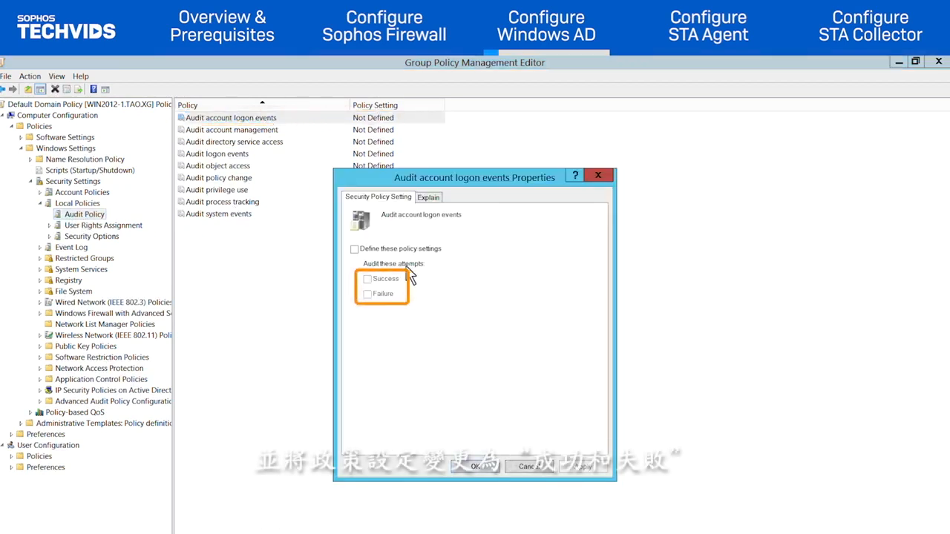
left_click(375, 294)
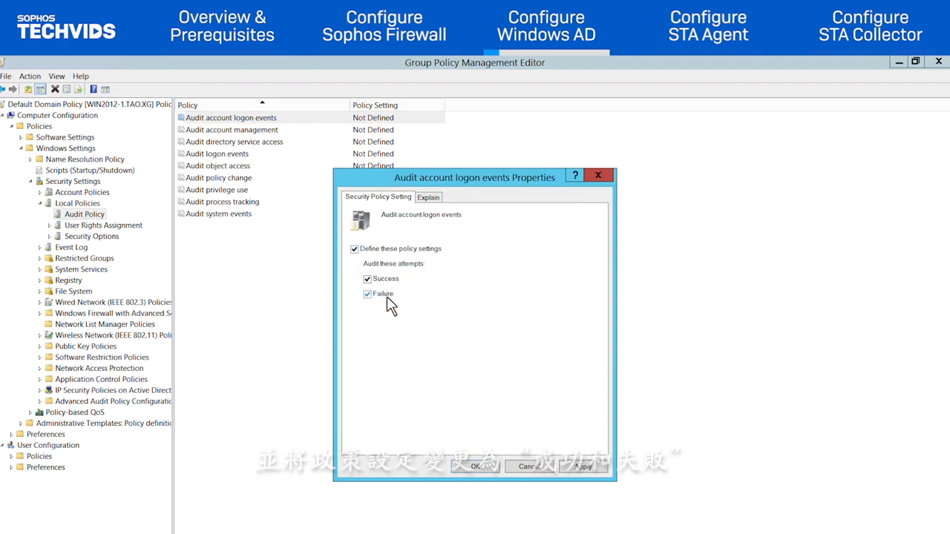
left_click(477, 467)
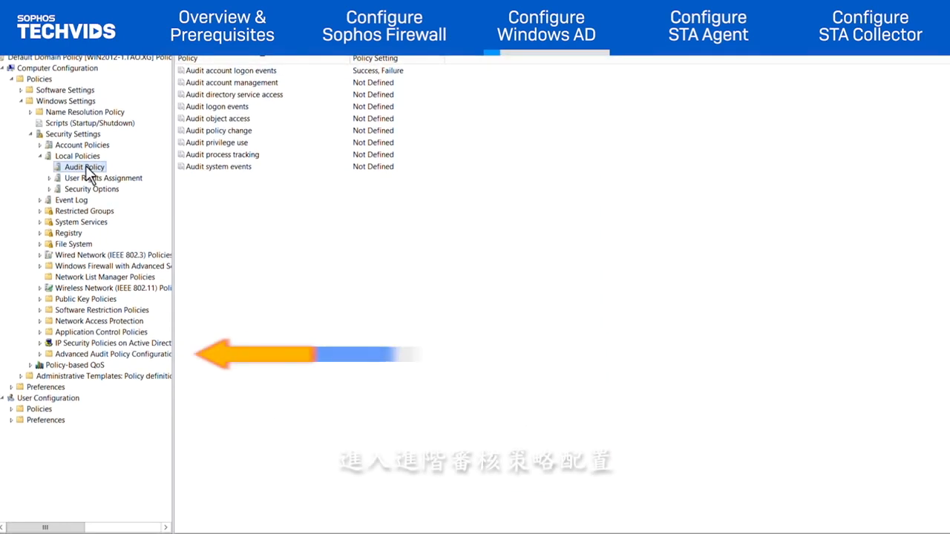
Step: In the Advanced Audit Policy Configuration, set Audit Kerberos Authentication Service under Account Logon to Success and Failure
left_click(40, 354)
left_click(50, 365)
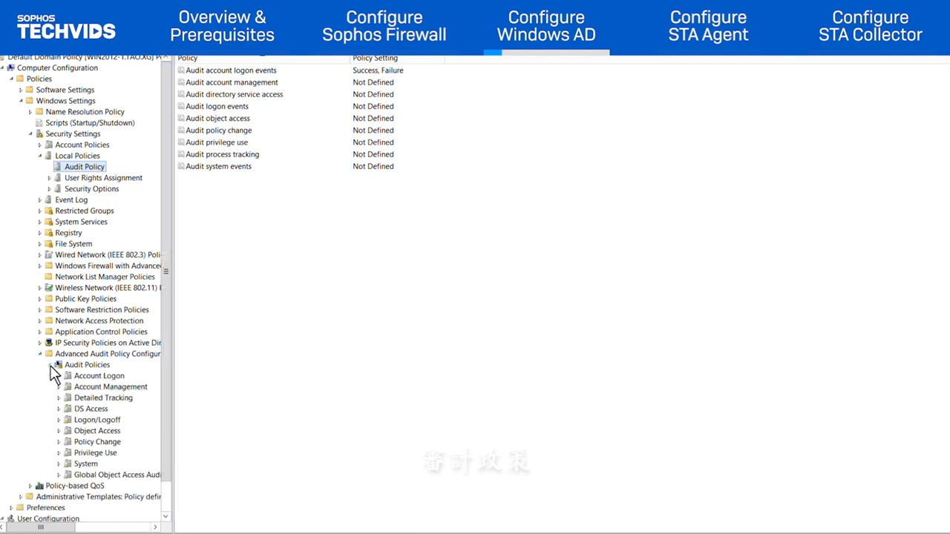
left_click(78, 377)
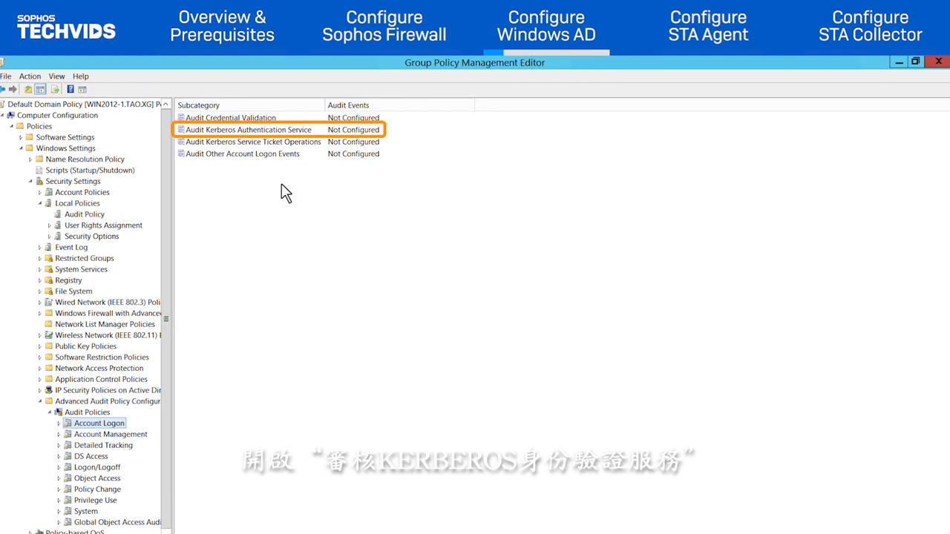
double_click(250, 130)
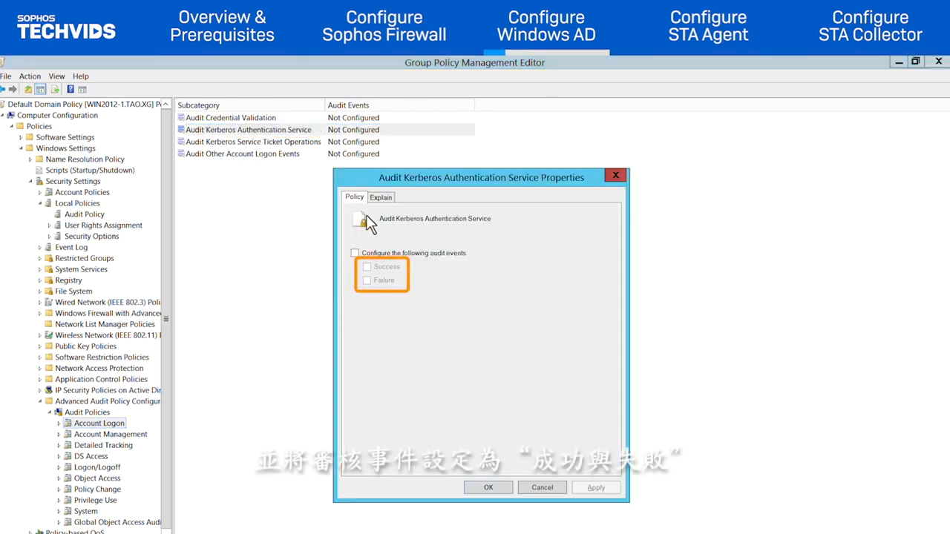
left_click(368, 280)
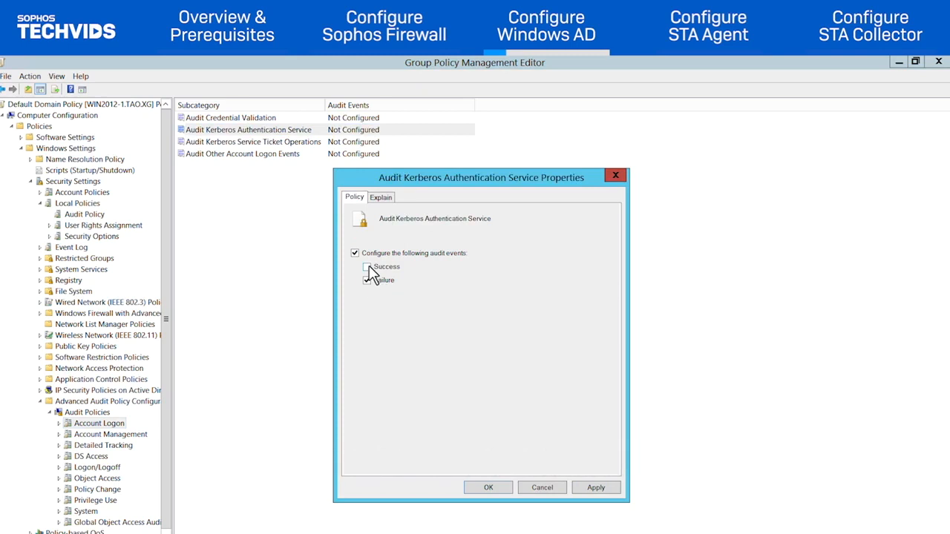
left_click(501, 488)
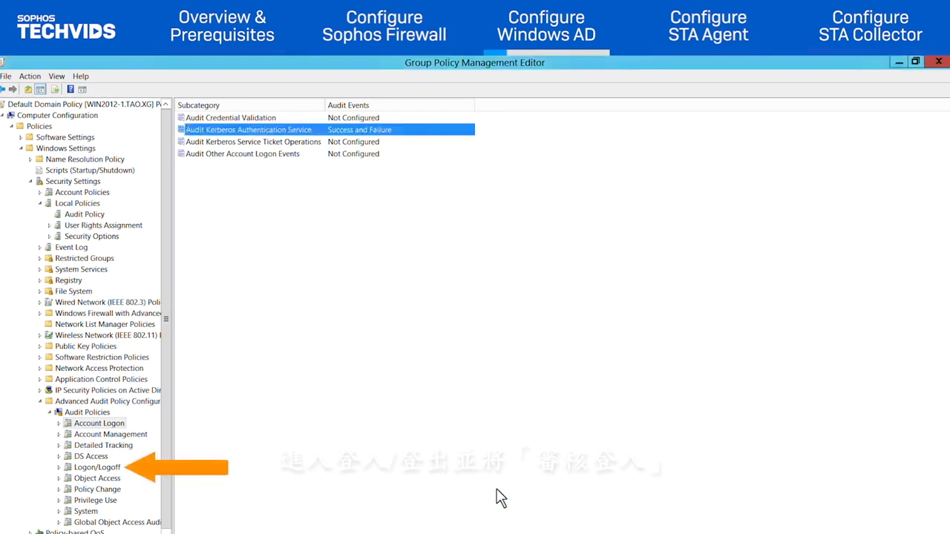
Step: Set Audit Logon in the Logon/Logoff audit policies to Success and Failure
left_click(108, 468)
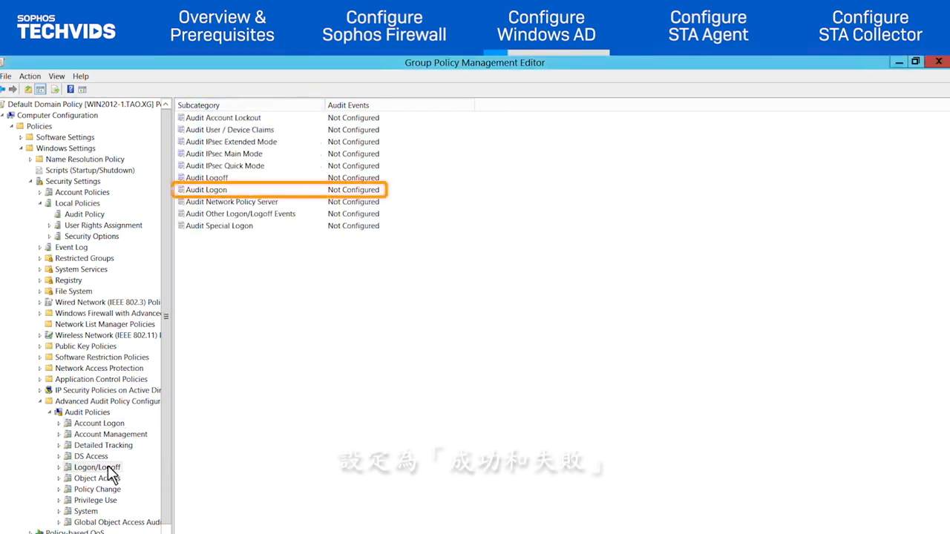
double_click(213, 191)
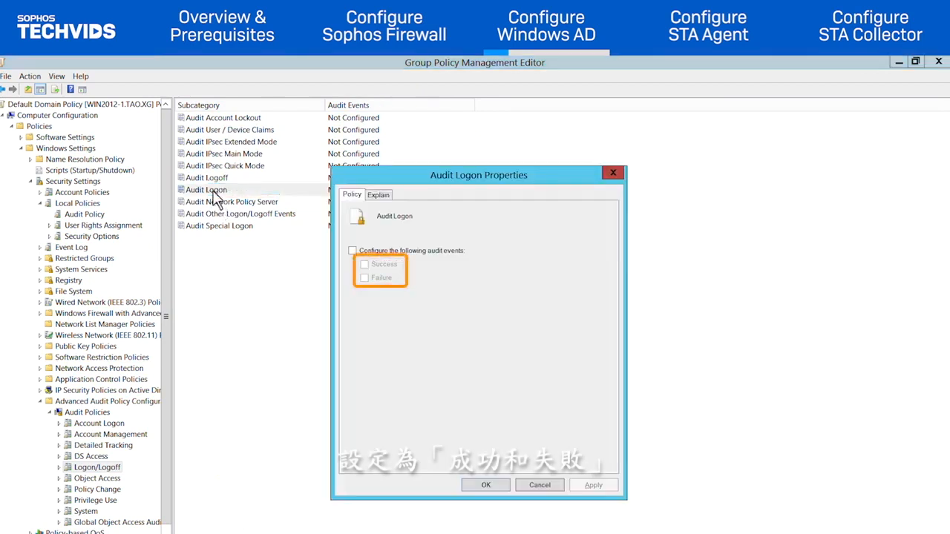
left_click(353, 251)
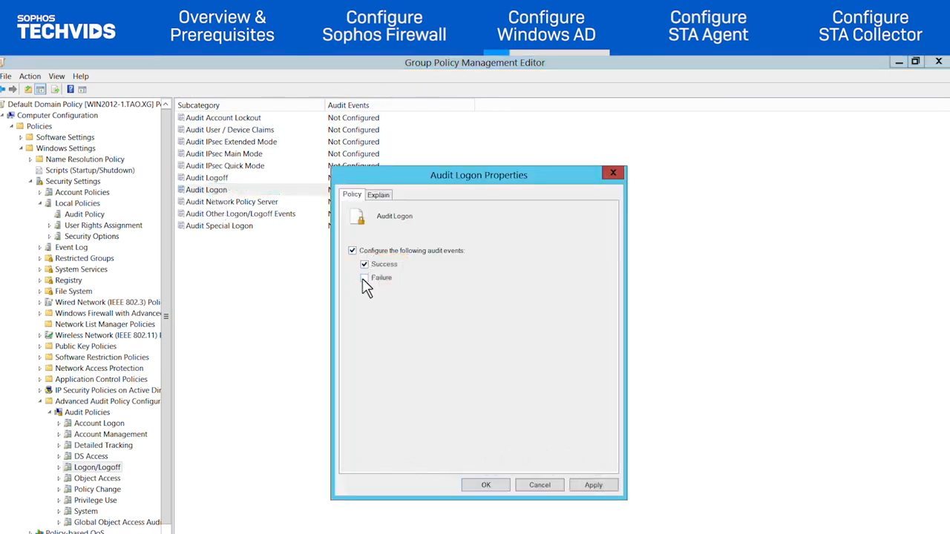
left_click(496, 486)
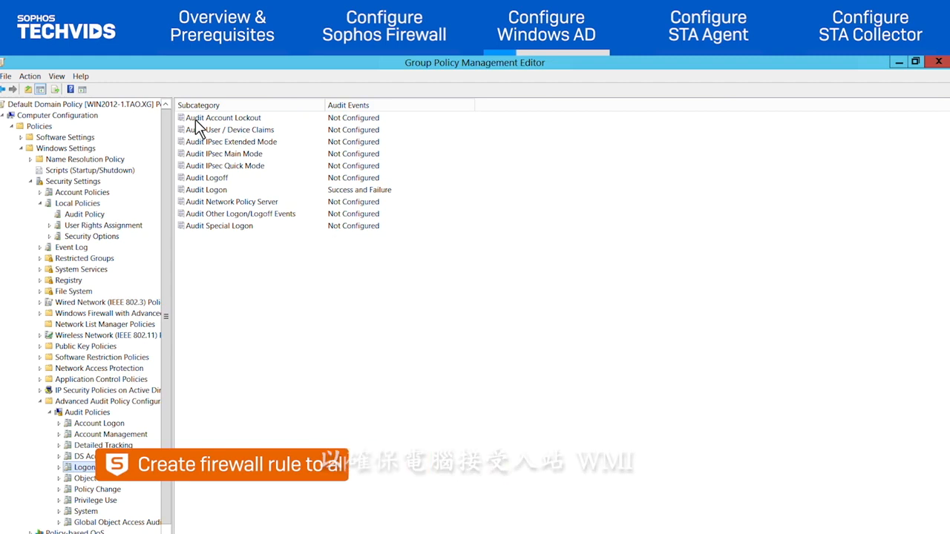
Step: Start a new inbound rule under Windows Firewall with Advanced Security, using the predefined type Windows Management Instrumentation (WMI)
double_click(94, 315)
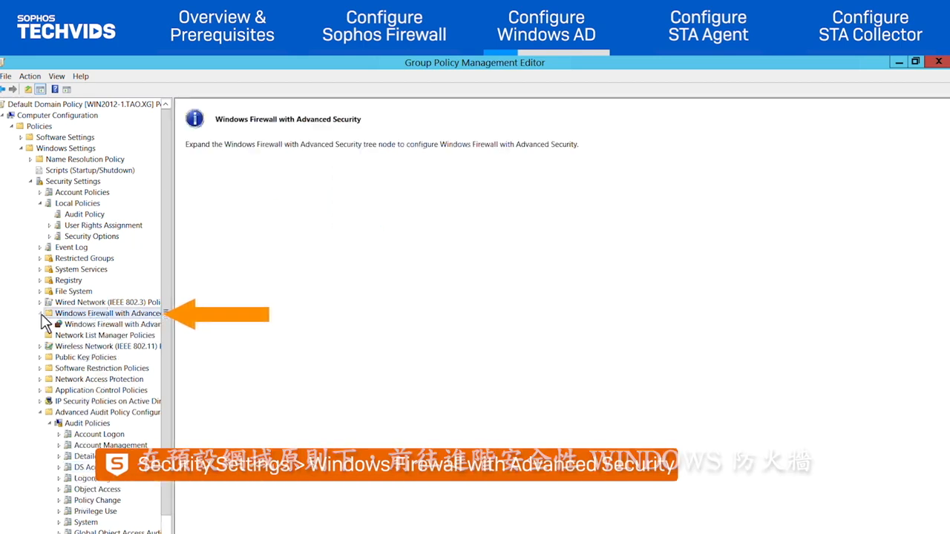
left_click(50, 325)
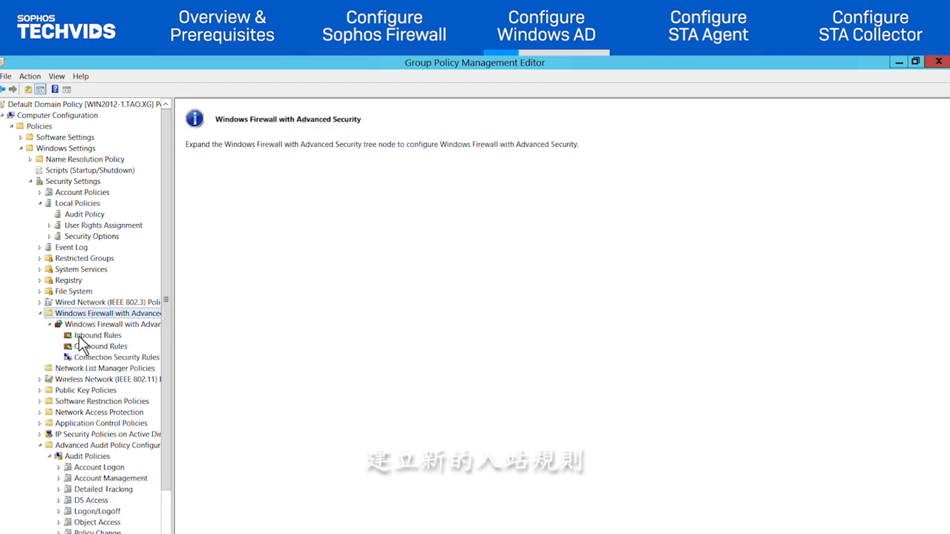
left_click(83, 337)
right_click(103, 335)
left_click(138, 340)
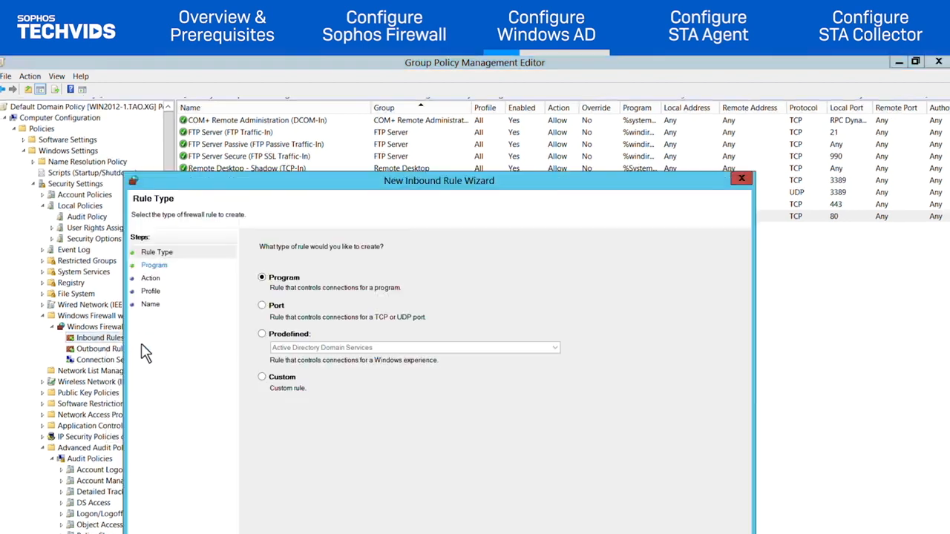
left_click(262, 274)
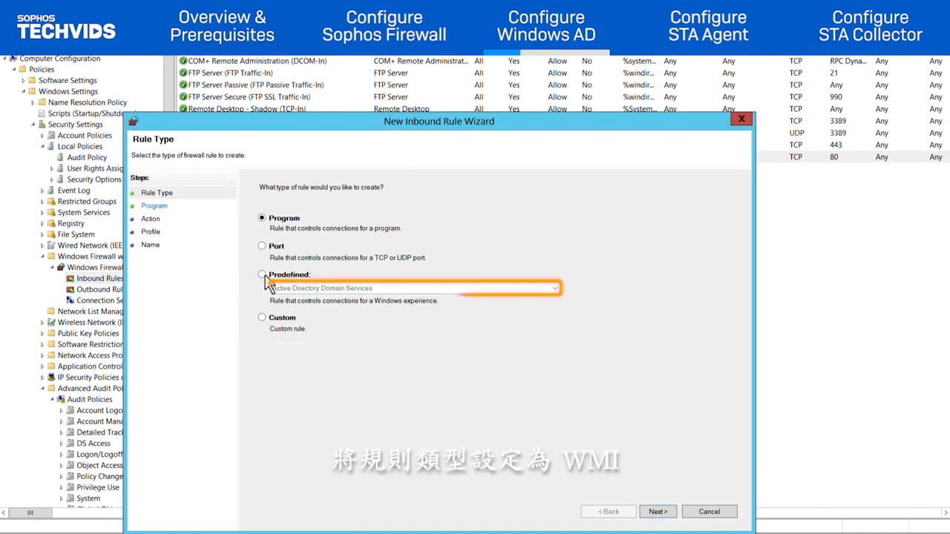
left_click(553, 288)
scroll(438, 450, "down", 10)
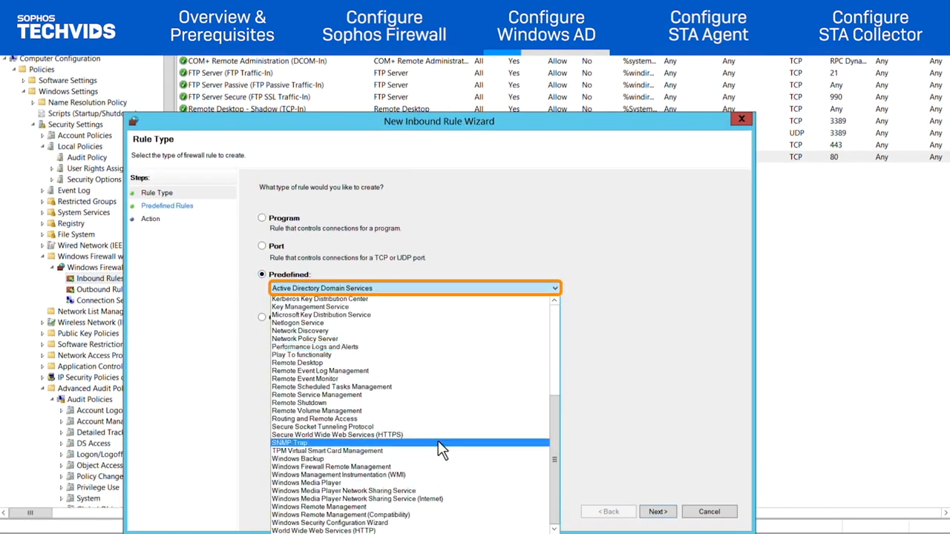
left_click(388, 477)
left_click(656, 512)
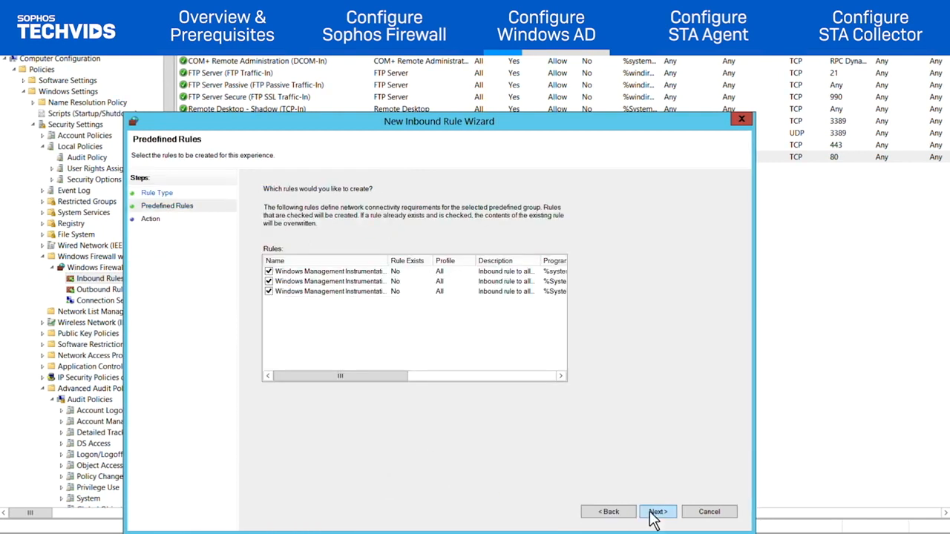
Step: Exclude the ASync-In and DCOM-In rules, keeping only Windows Management Instrumentation (WMI-In), and continue to the rule's action
left_click_drag(426, 258, 426, 259)
left_click(269, 272)
left_click(269, 291)
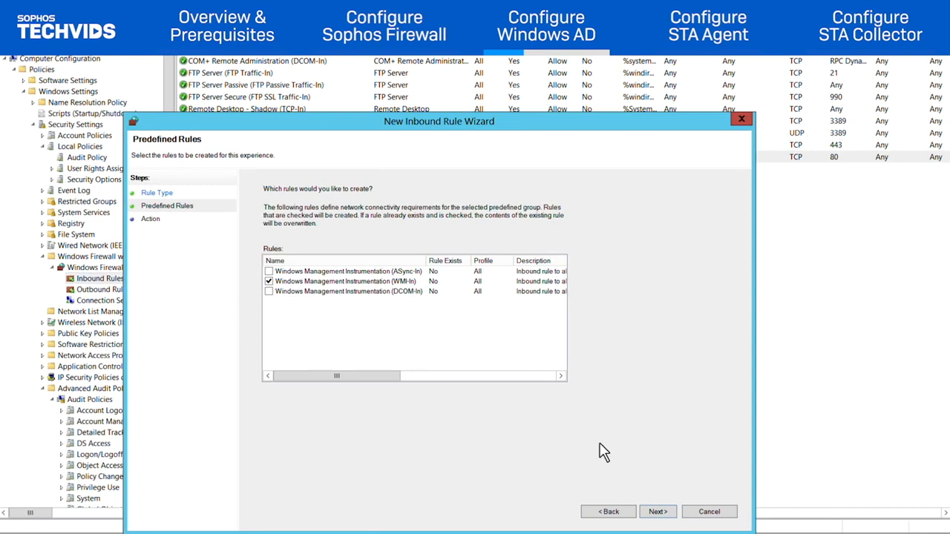
left_click(657, 512)
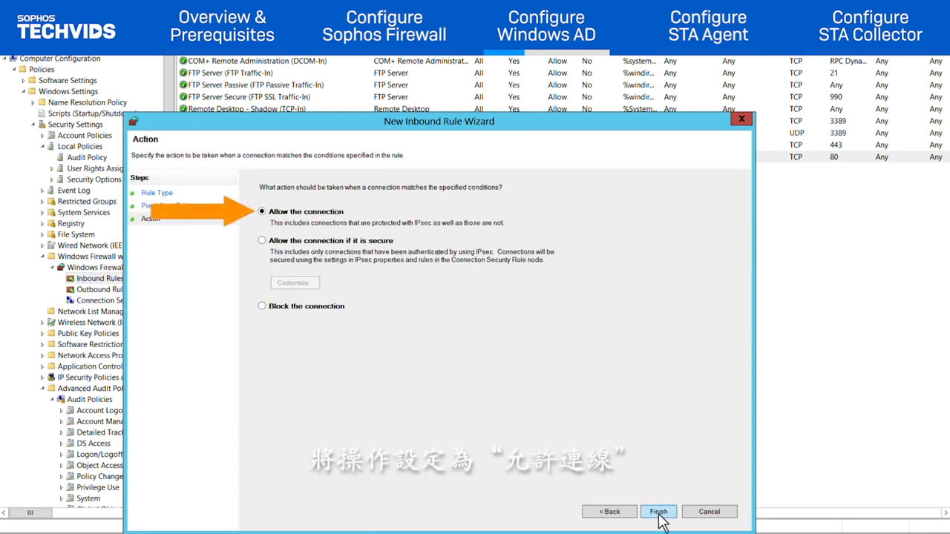
Step: Finish the Windows Management Instrumentation (WMI-In) inbound rule with the action Allow the connection
left_click(658, 512)
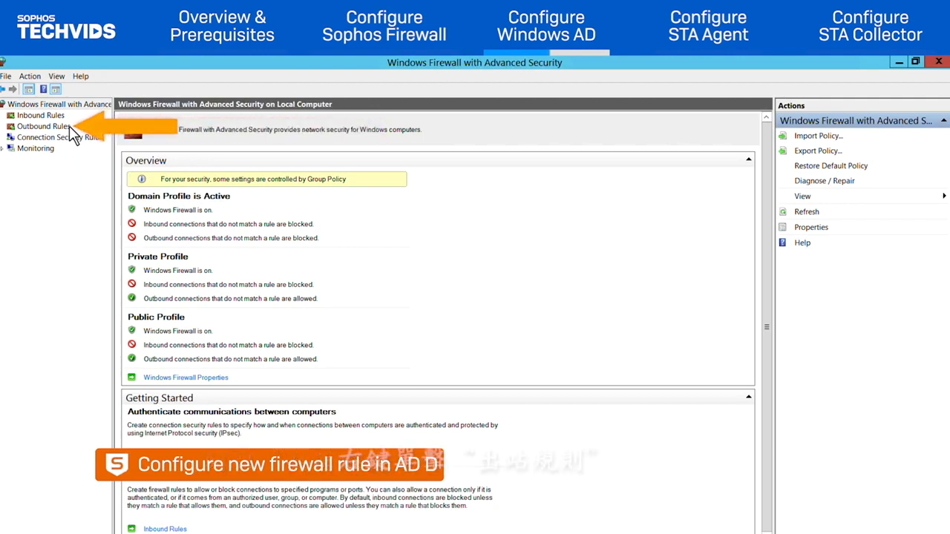
Step: Start a new outbound rule of type Port in Windows Firewall, applying it to TCP remote port 5566
left_click(69, 126)
right_click(69, 126)
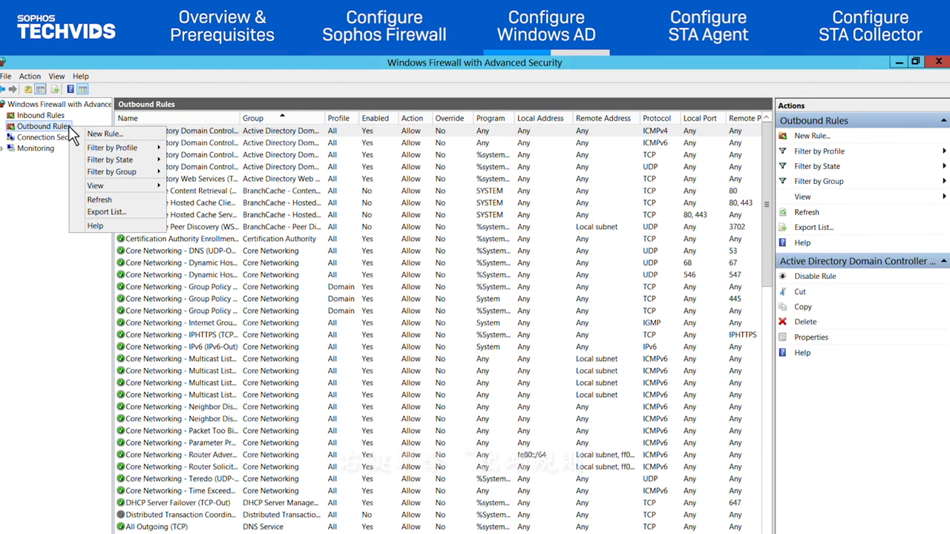
left_click(127, 137)
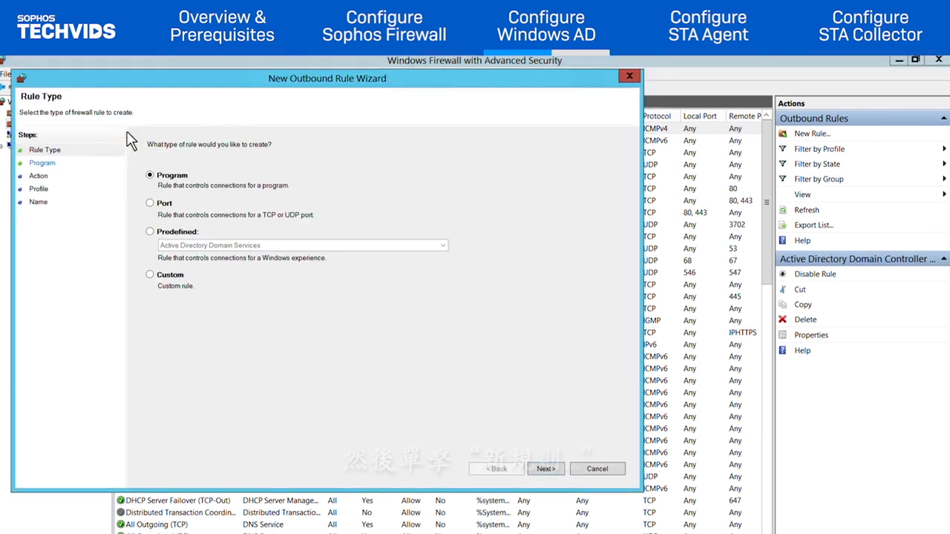
left_click(152, 205)
left_click(545, 471)
type("5566")
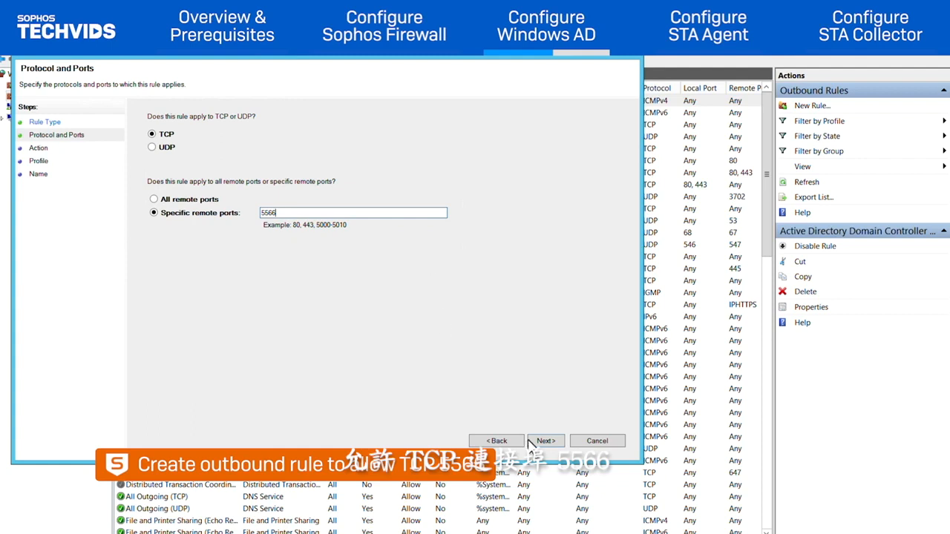
left_click(531, 442)
Step: Allow the connection for the TCP outbound rule and create it with the name STAS - STA Agent Outbound TCP
left_click(205, 142)
left_click(545, 440)
left_click(545, 441)
type("STAS - STA Agent Outbound TCP")
left_click(546, 441)
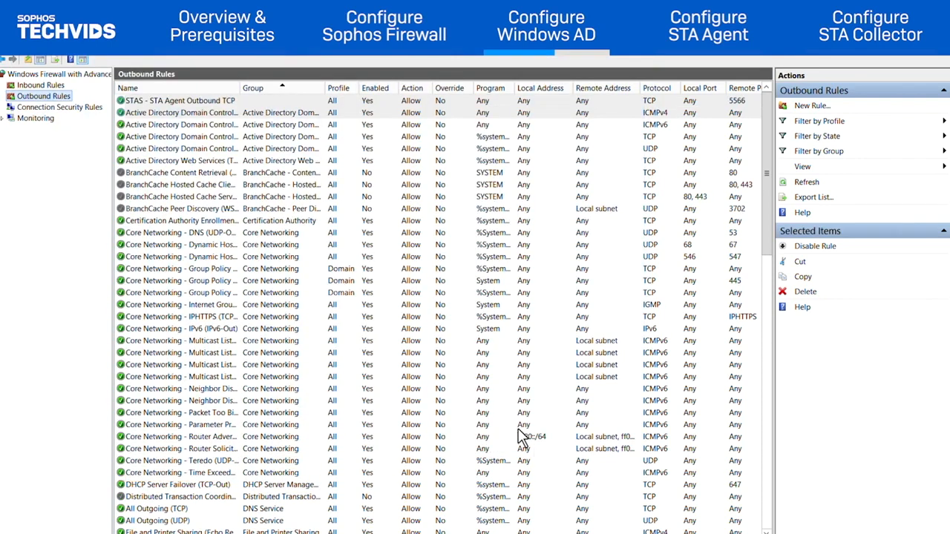
Step: Start another outbound rule of type Port, applying it to UDP remote port 50001
right_click(70, 100)
left_click(93, 104)
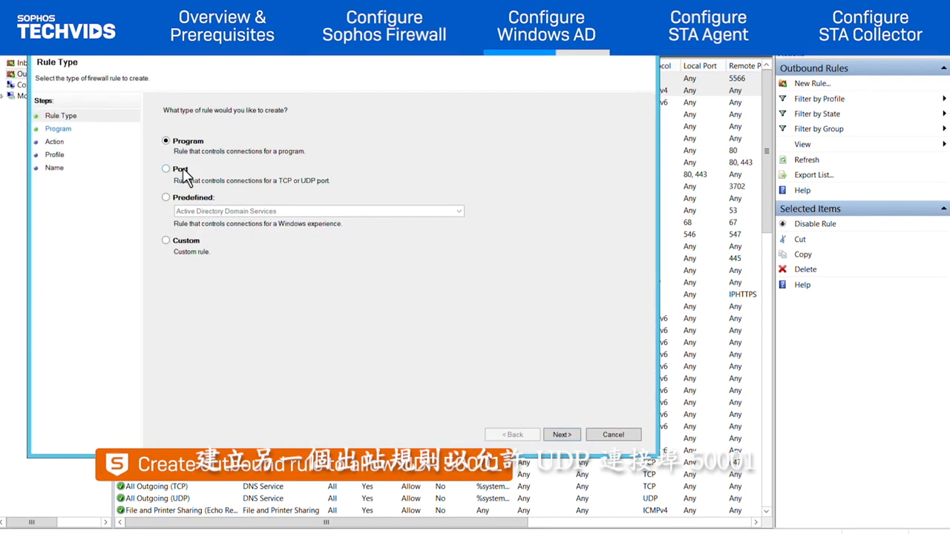
left_click(562, 436)
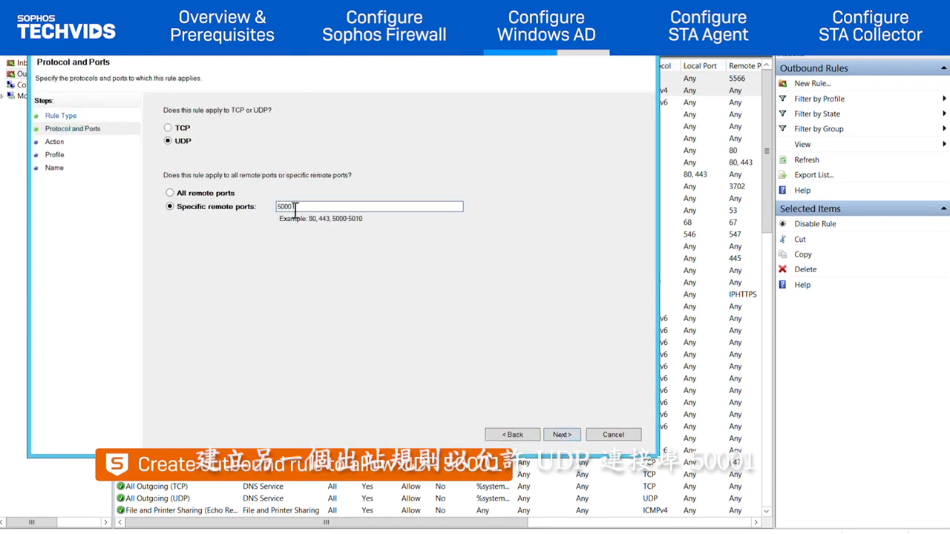
left_click(560, 435)
Step: Allow the connection for the UDP outbound rule and create it with the name STAS- STA Agent Outbound UDP
left_click(561, 436)
left_click(560, 436)
type("STAS- STA")
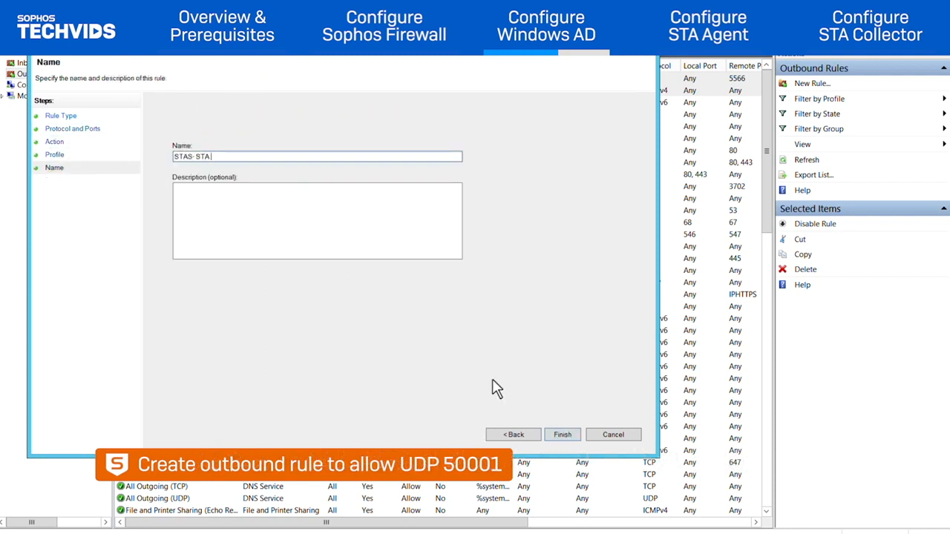
left_click(565, 434)
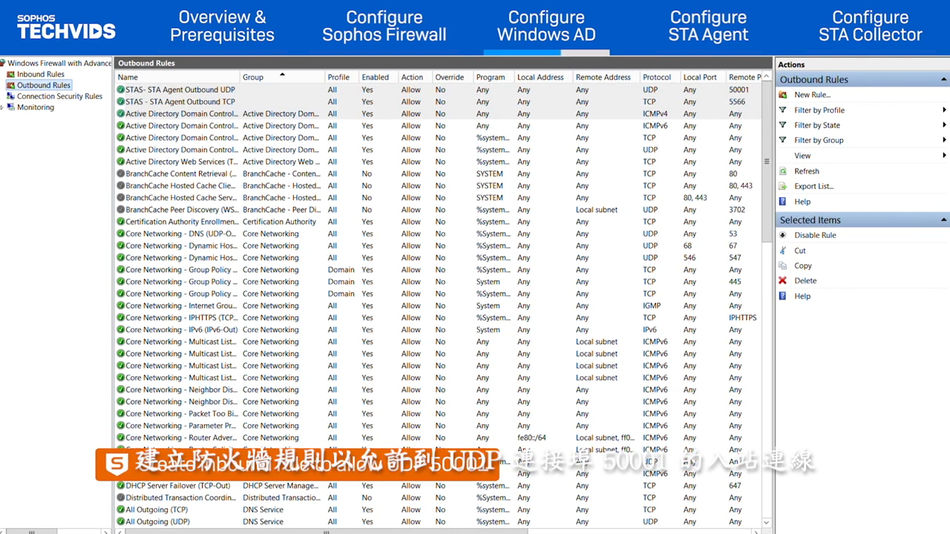
Step: Start a new inbound rule of type Port, applying it to UDP local port 50001
left_click(58, 75)
right_click(60, 76)
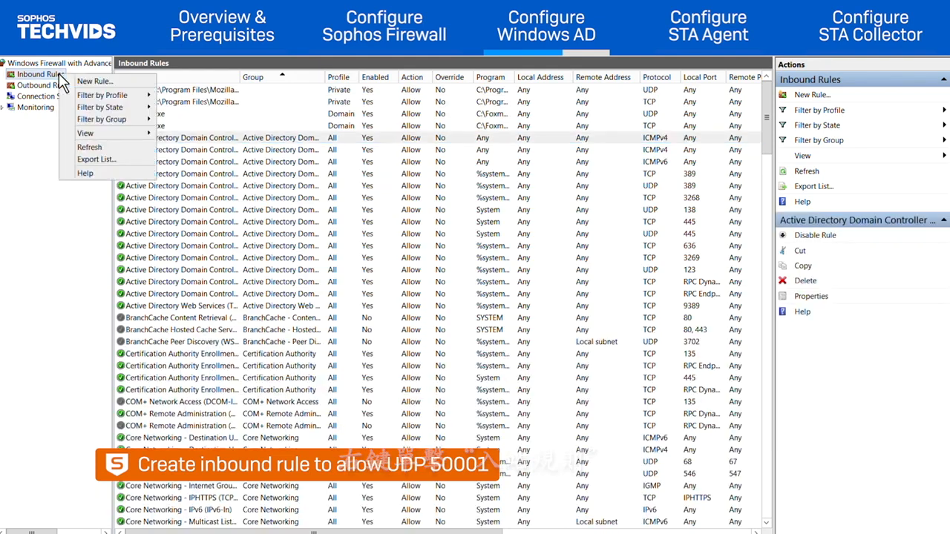
left_click(95, 81)
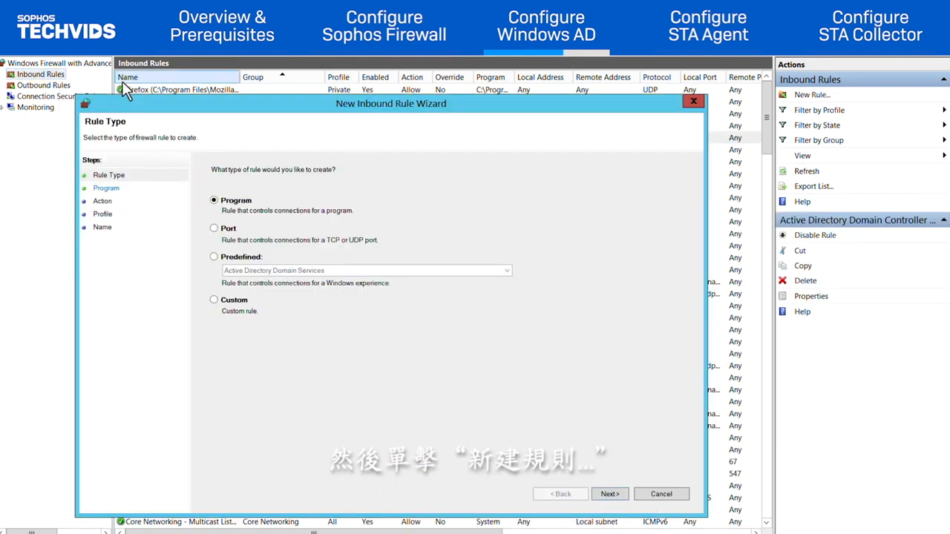
left_click(228, 230)
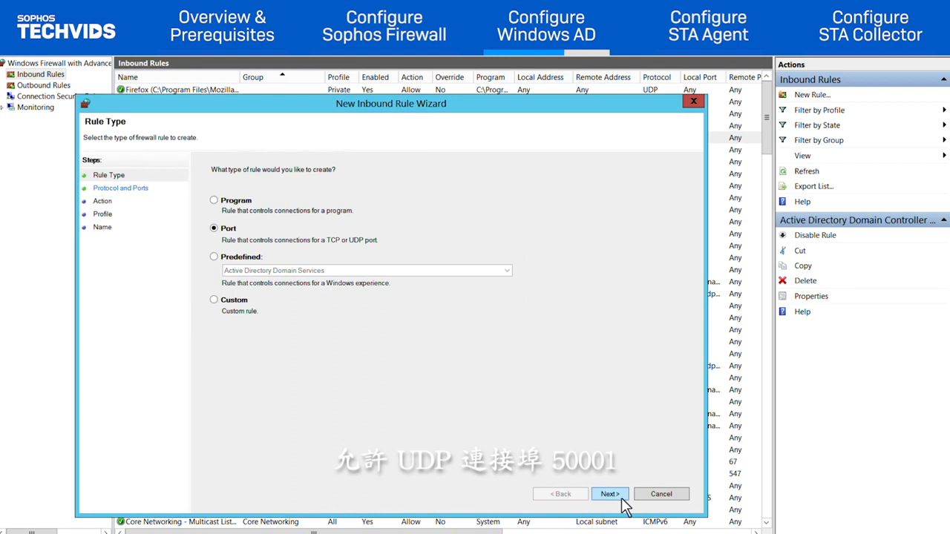
left_click(622, 503)
left_click(352, 267)
type("50001")
left_click(610, 494)
Step: Allow the connection for the UDP 50001 inbound rule and create it as STAS - STA Agent Inbound
left_click(610, 495)
left_click(610, 495)
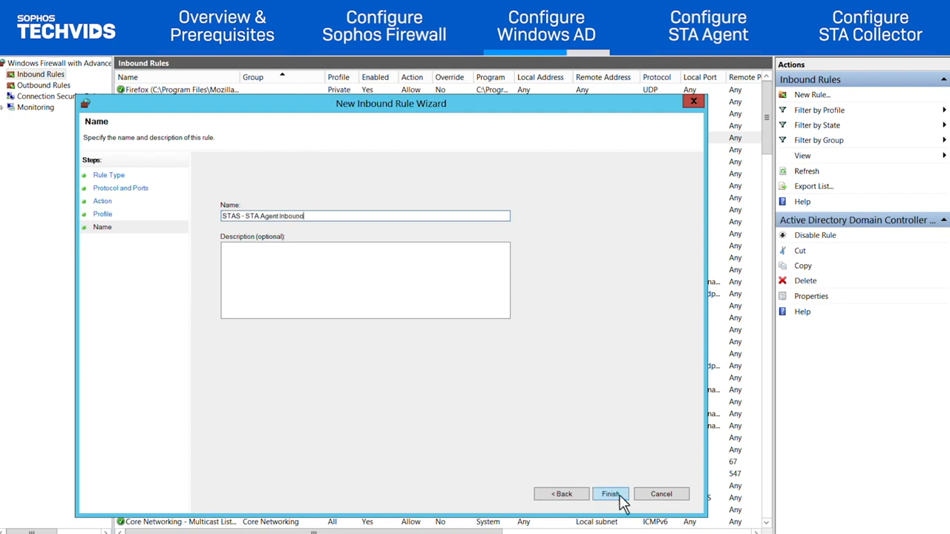
left_click(621, 499)
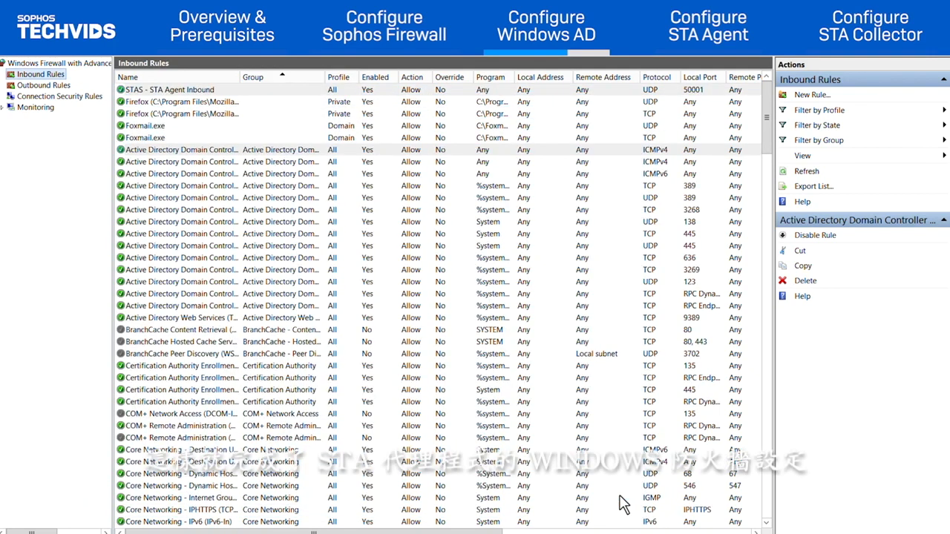
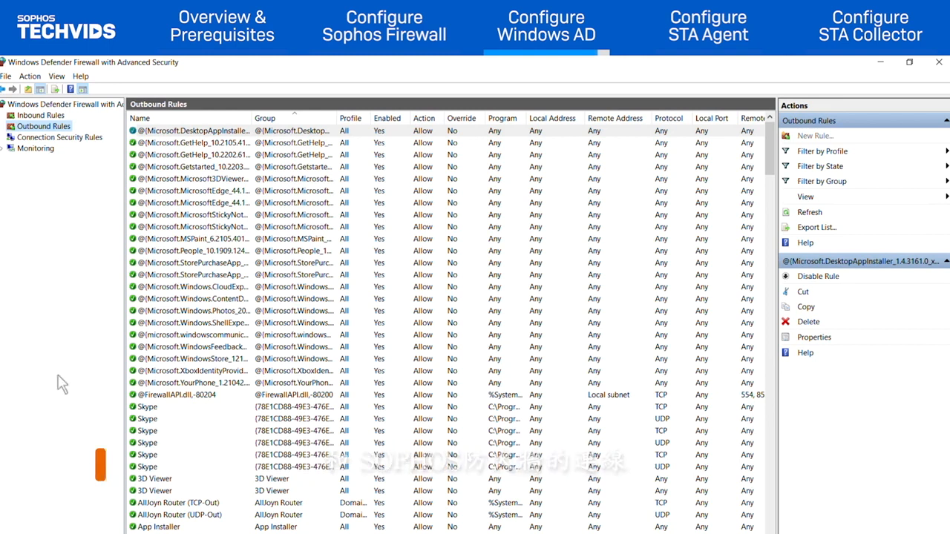
Step: On the collector machine's Windows Defender Firewall, start an inbound rule of type Port for TCP local port 5566
left_click(60, 117)
right_click(61, 120)
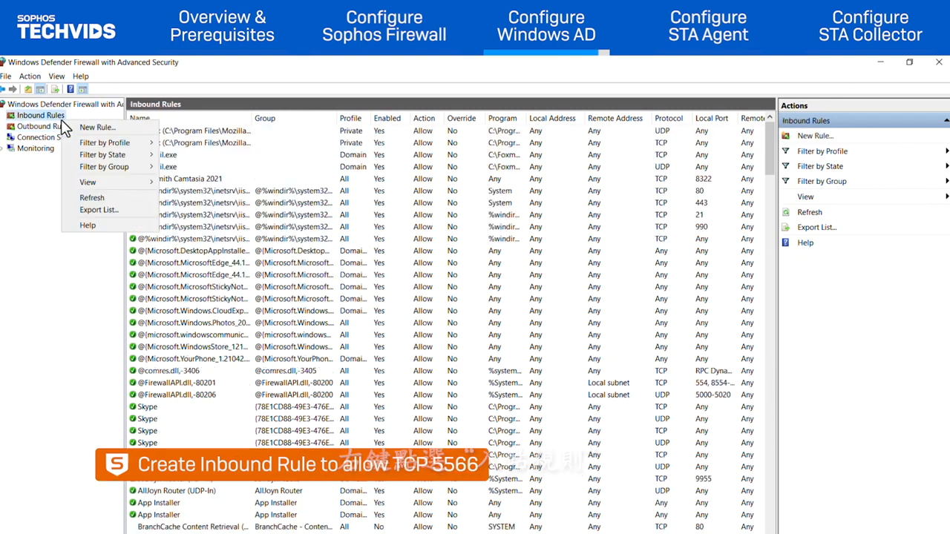
left_click(95, 127)
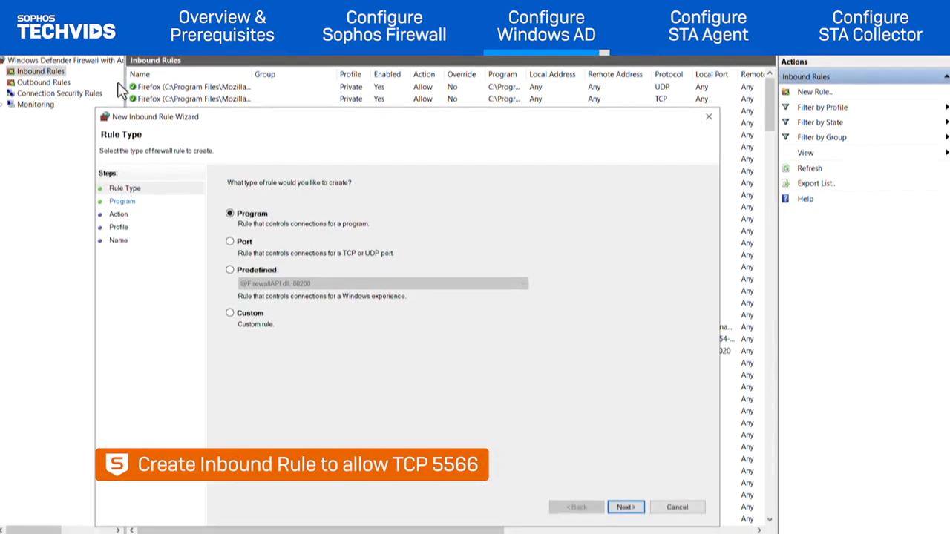
left_click(232, 231)
left_click(625, 497)
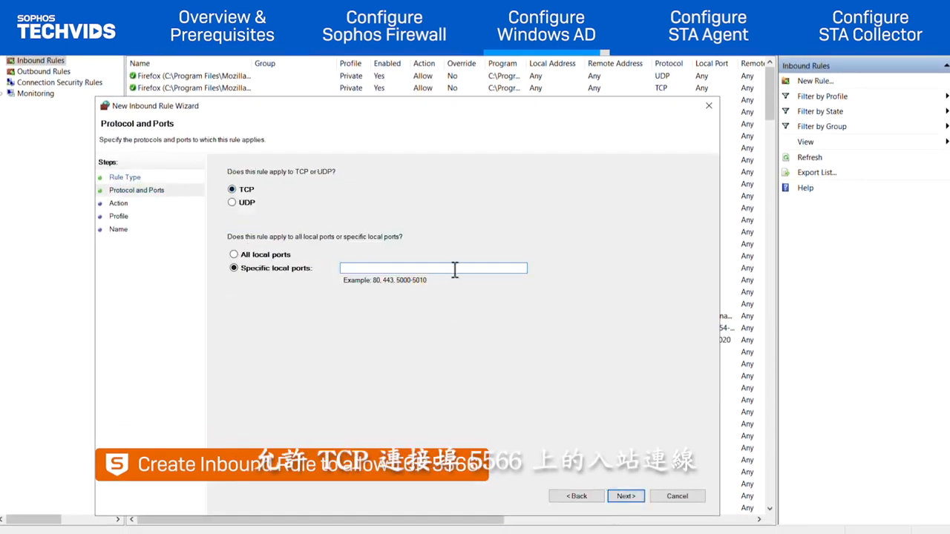
left_click(625, 497)
Step: Keep the connection allowed on all profiles and create the rule as STAS - STA Collector inbound TCP
left_click(626, 498)
left_click(626, 497)
type("STAS - STA Collector inbound TCP")
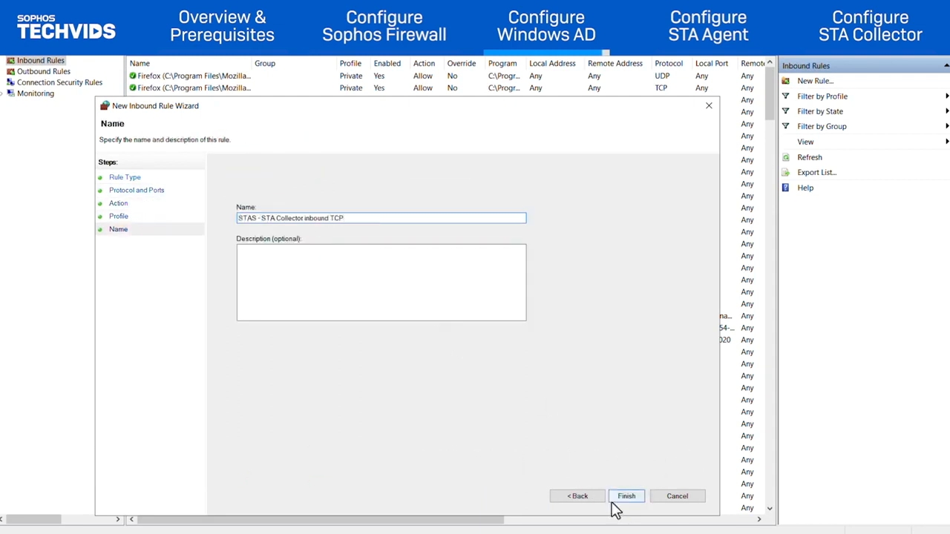
left_click(615, 499)
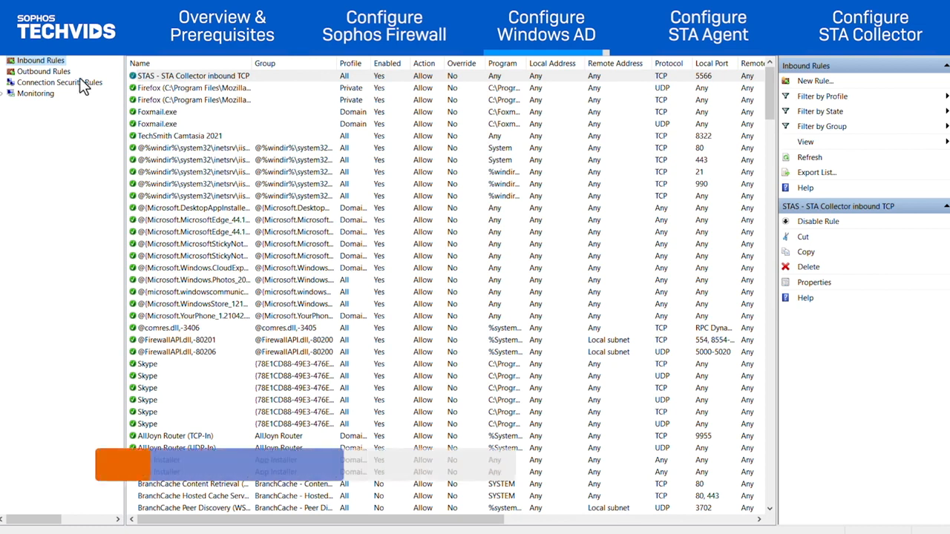
Step: Start another inbound rule of type Port, applying it to UDP local ports 6677 and 50001
right_click(63, 63)
left_click(127, 72)
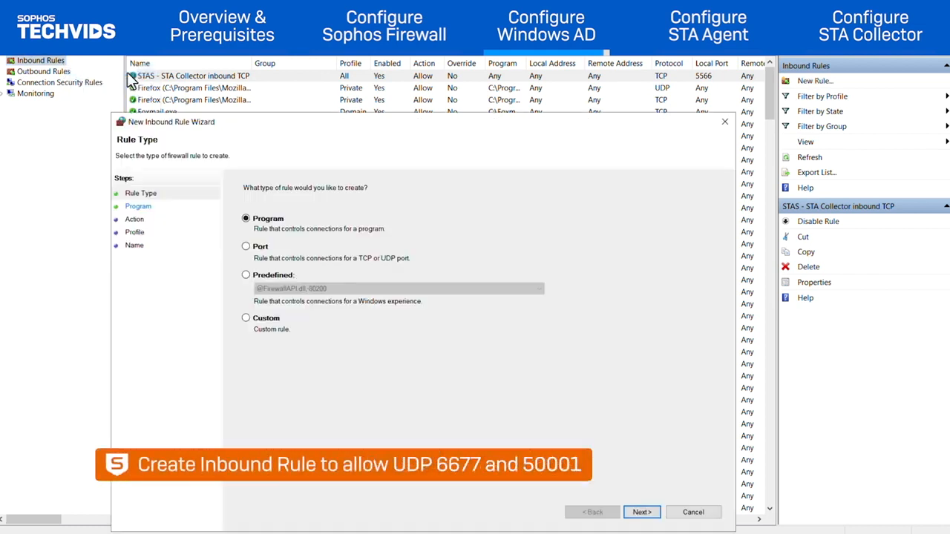
left_click(262, 248)
left_click(643, 512)
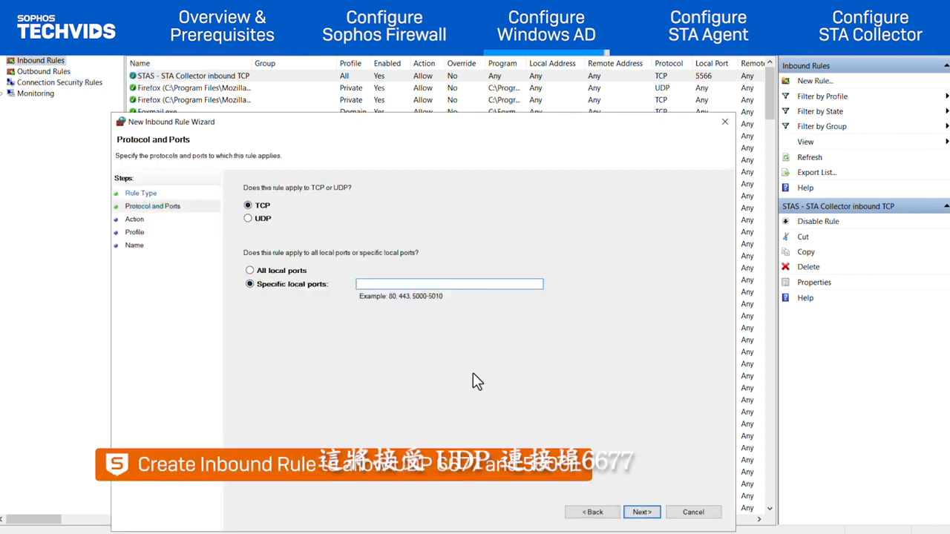
left_click(401, 284)
type("6677, 50001")
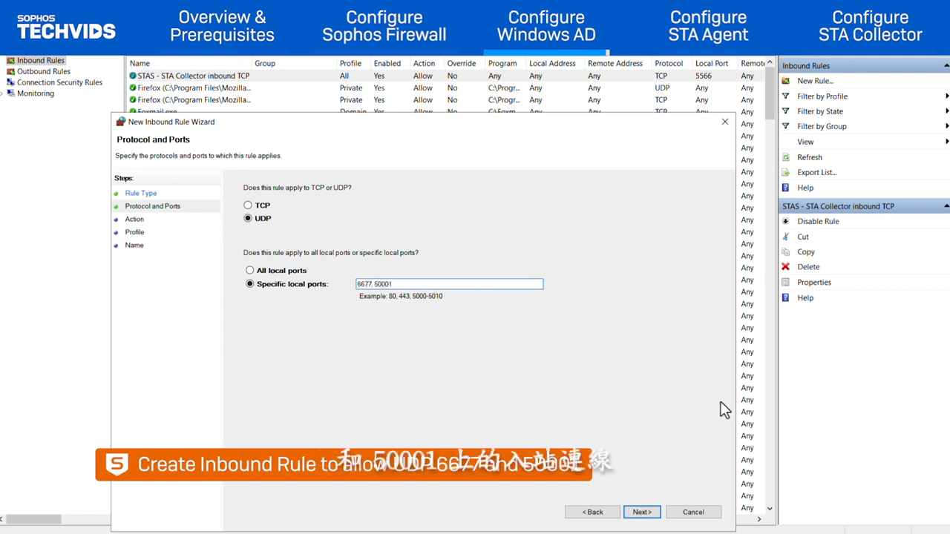
left_click(643, 512)
Step: Accept the action and profile settings and create the rule as STAS - STA Collector inbound UDP
left_click(643, 512)
left_click(643, 512)
type("STAS - STA Collector inbound UDP")
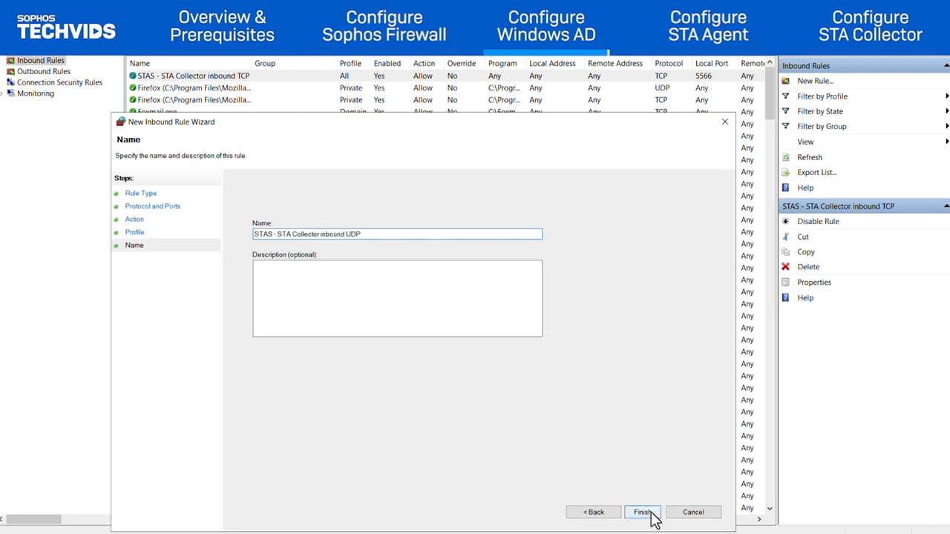
left_click(651, 518)
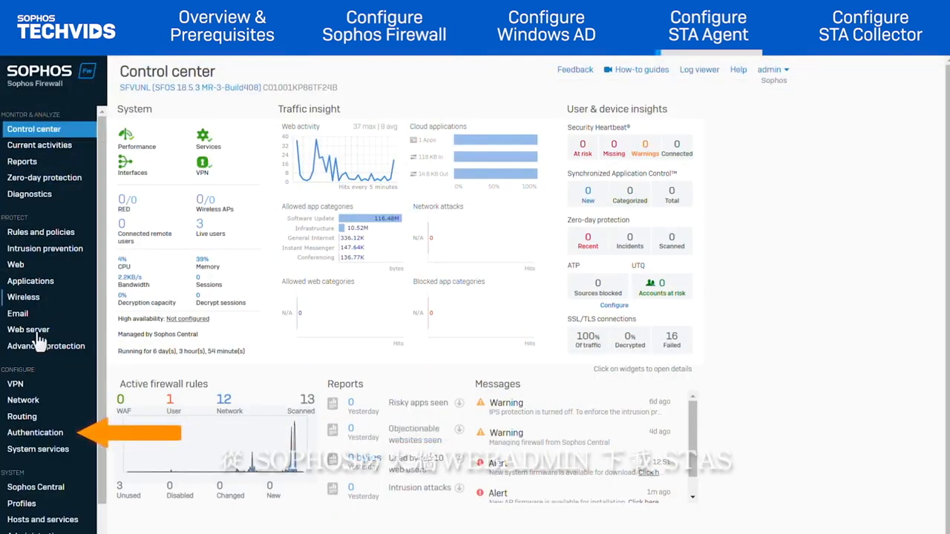
Step: Switch to the Sophos Firewall web admin and download the STAS installer from the Authentication settings
left_click(34, 434)
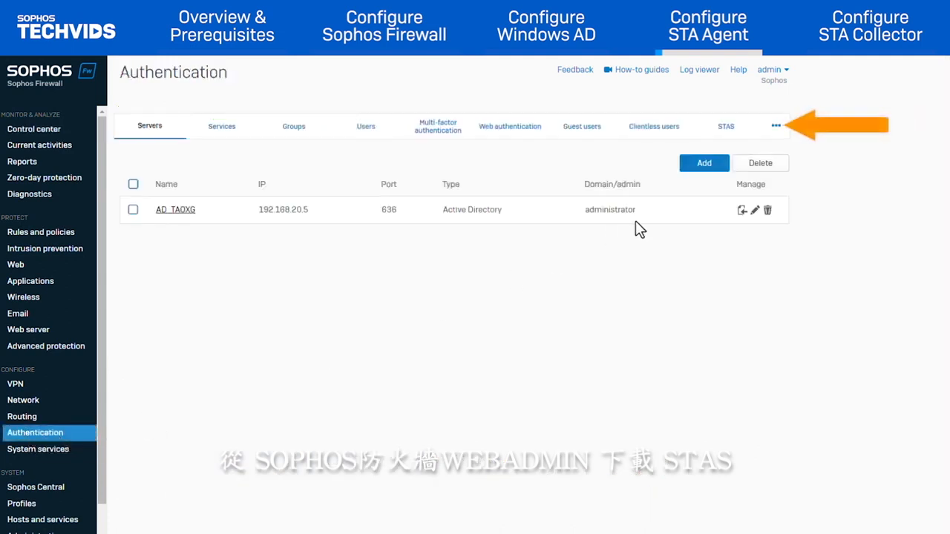
left_click(776, 126)
left_click(767, 179)
left_click(323, 205)
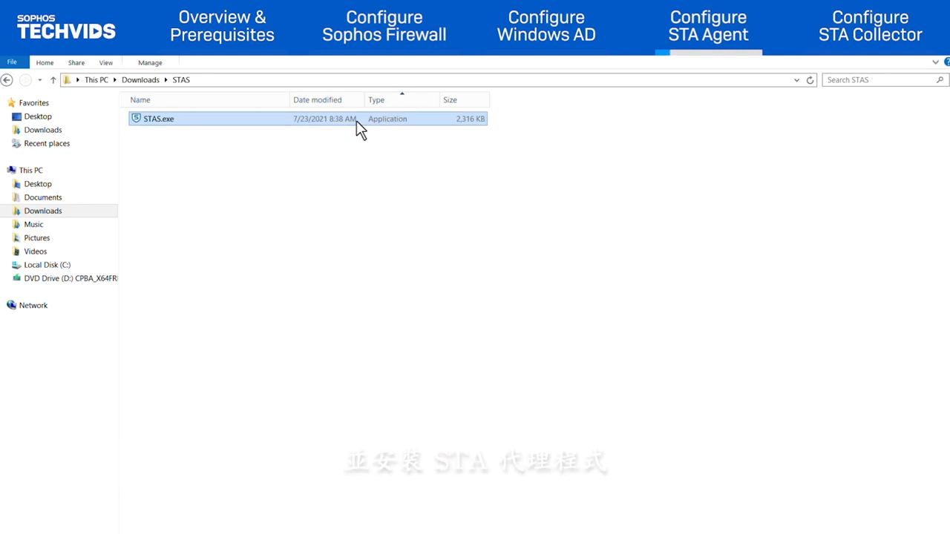
Step: Run STAS.exe from the Downloads STAS folder as administrator and install it with the default destination and both shortcuts
right_click(356, 121)
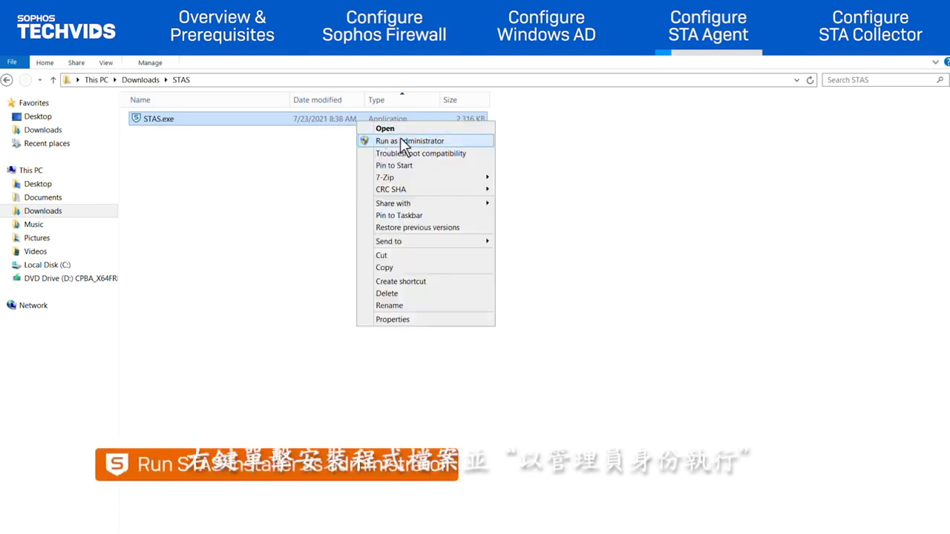
left_click(403, 141)
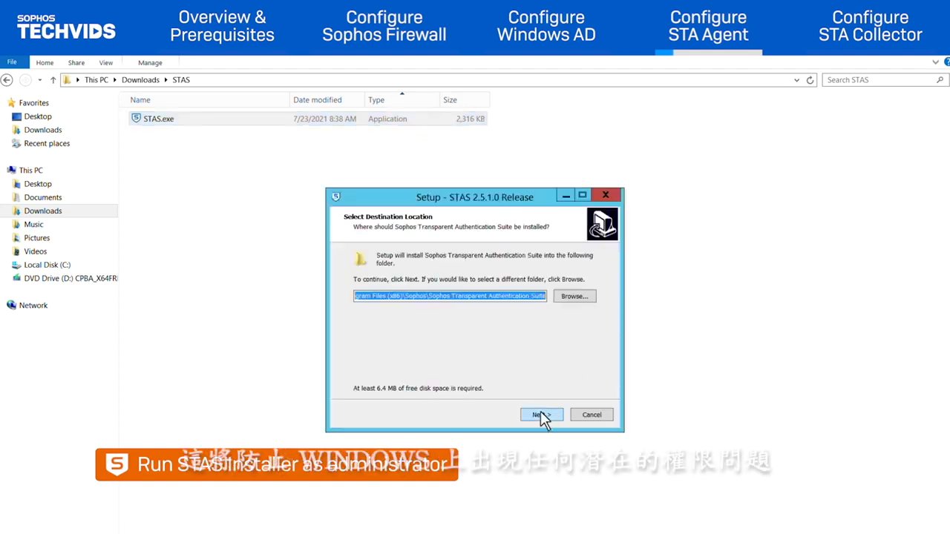
left_click(540, 415)
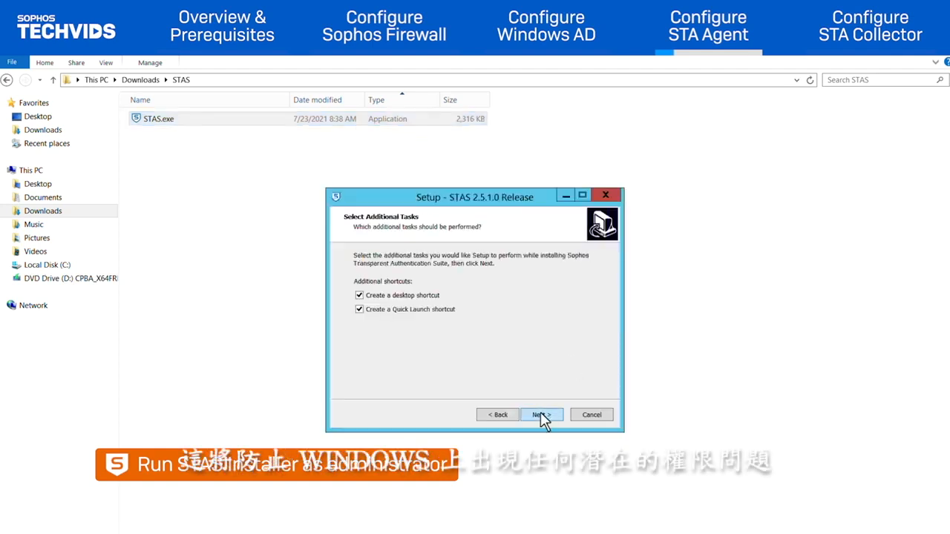
left_click(541, 415)
left_click(540, 415)
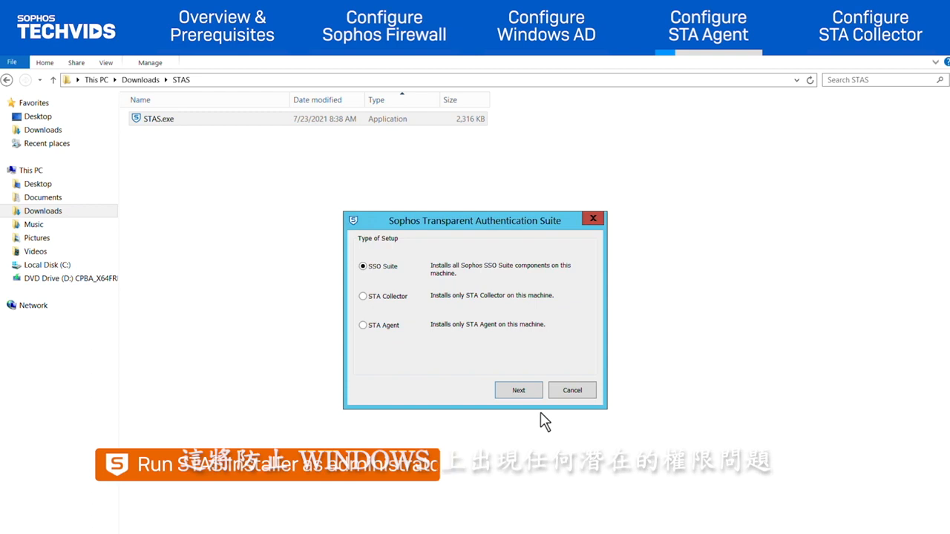
Step: Choose the STA Agent setup type, enter the service account user name taoxg\administrator with its password and confirmation, and complete the setup
left_click(397, 327)
left_click(504, 391)
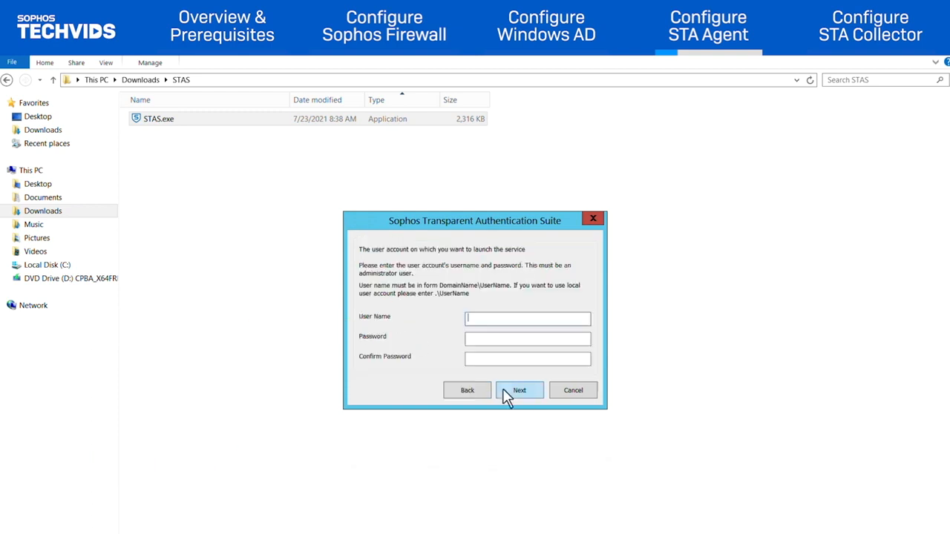
type("taoxg\\administrator")
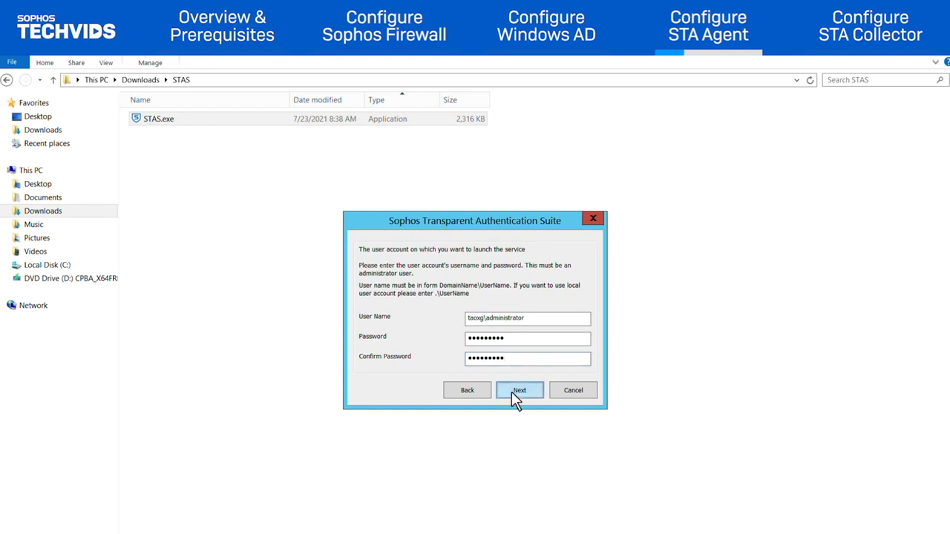
left_click(512, 391)
left_click(512, 391)
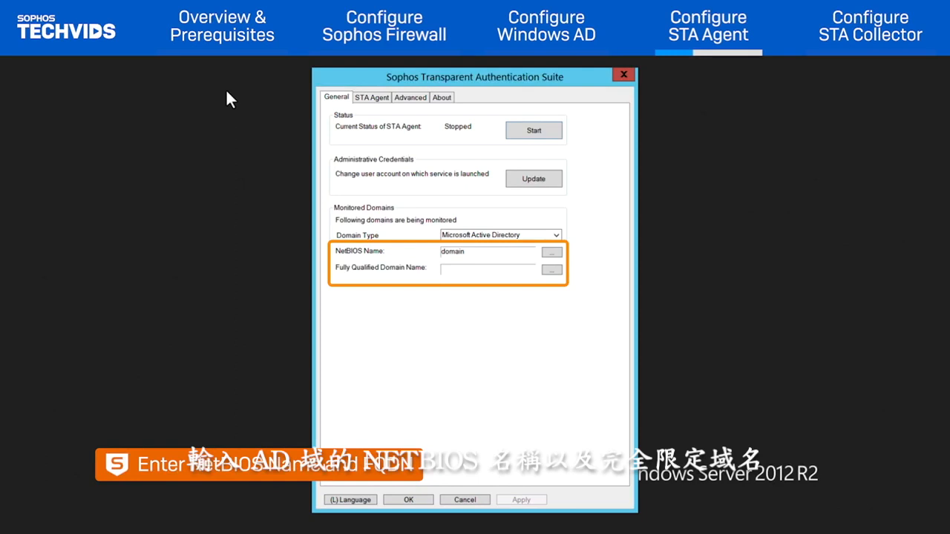
Step: Set the monitored domain's NetBIOS name to TAOXG and its fully qualified domain name to tao.xg, apply, and start the STA Agent
left_click(551, 252)
type("T")
left_click(509, 329)
left_click(551, 271)
type("tao.xg")
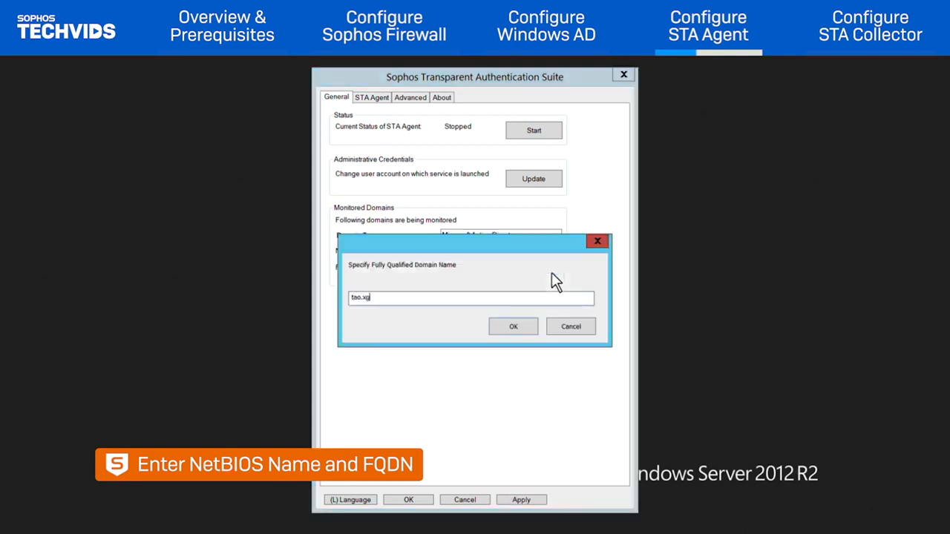
left_click(511, 327)
left_click(522, 501)
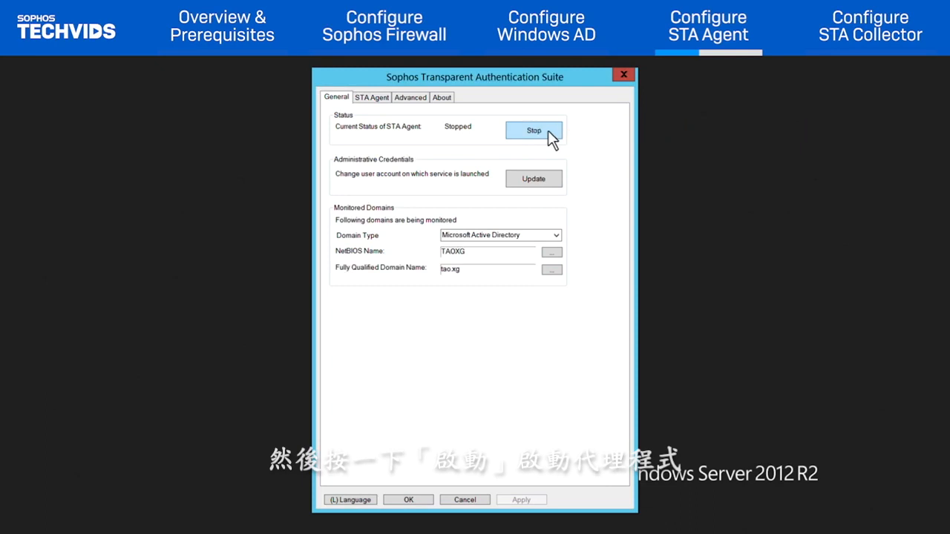
left_click(549, 131)
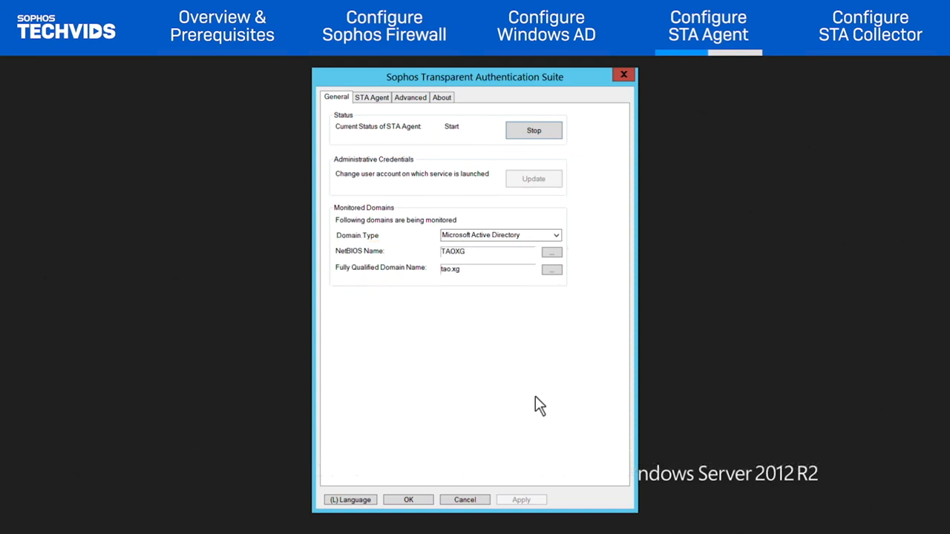
Step: Change the monitored network in the STA Agent settings to 192.168.20.0/24
left_click(375, 98)
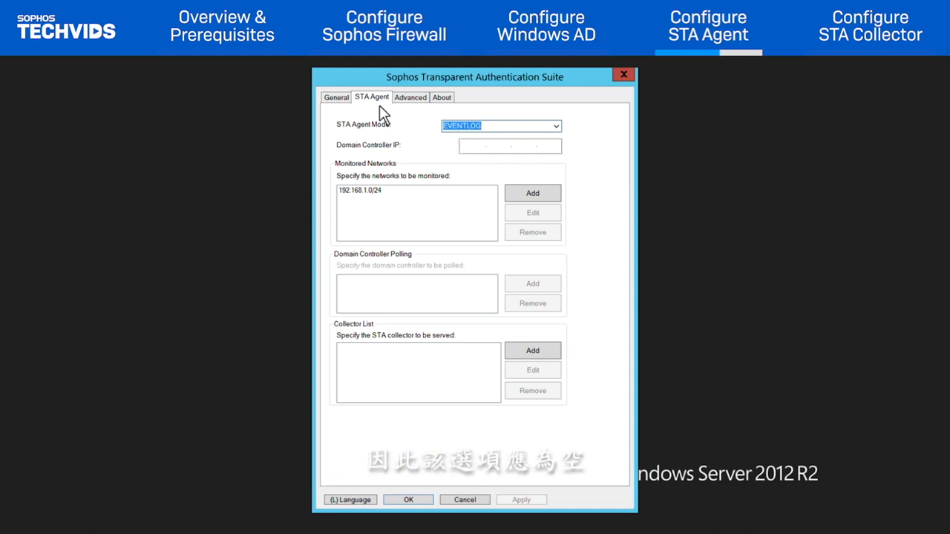
left_click(433, 199)
left_click(549, 216)
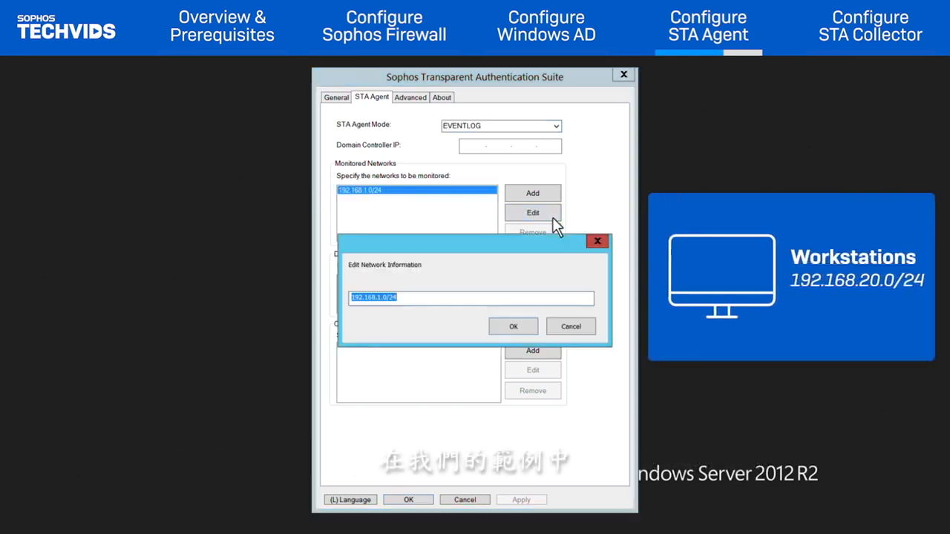
left_click(382, 296)
key("BackSpace")
type("20")
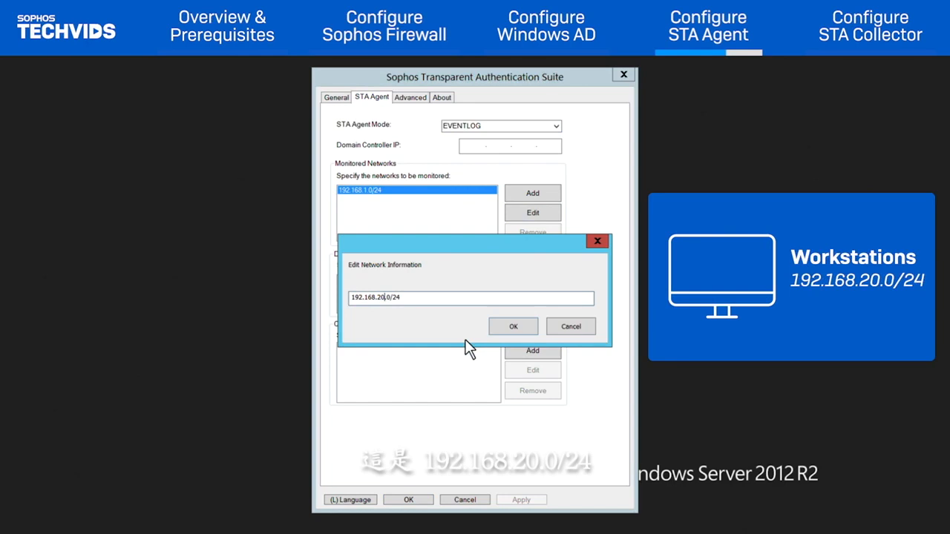
left_click(513, 328)
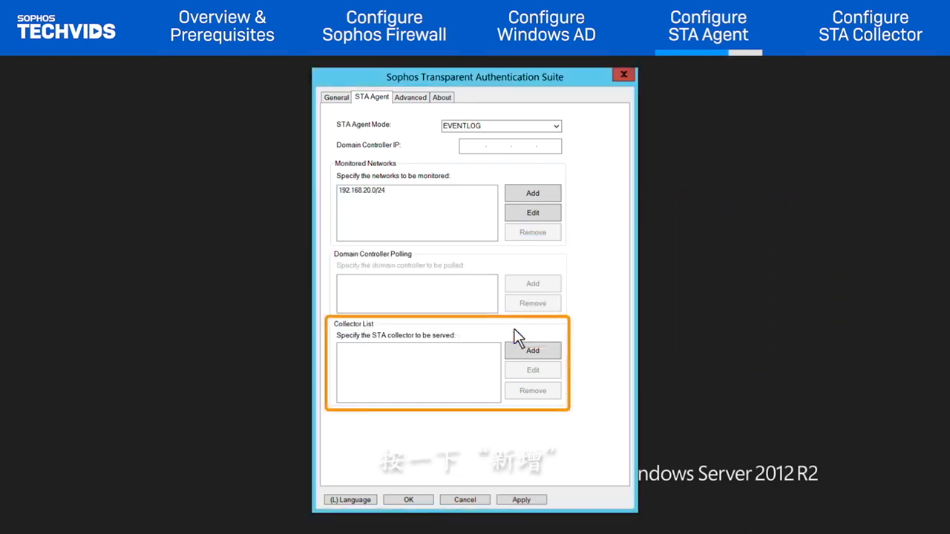
Step: Add the STA collector 192.168.20.9 with port 5566 to the collector list and save the STA Agent configuration
left_click(553, 352)
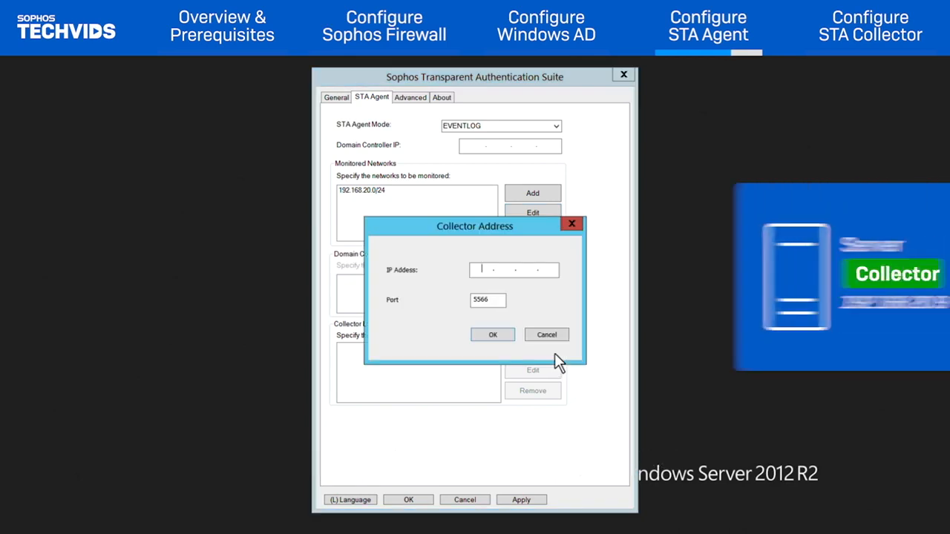
type("192 . 168 . 20 . 9")
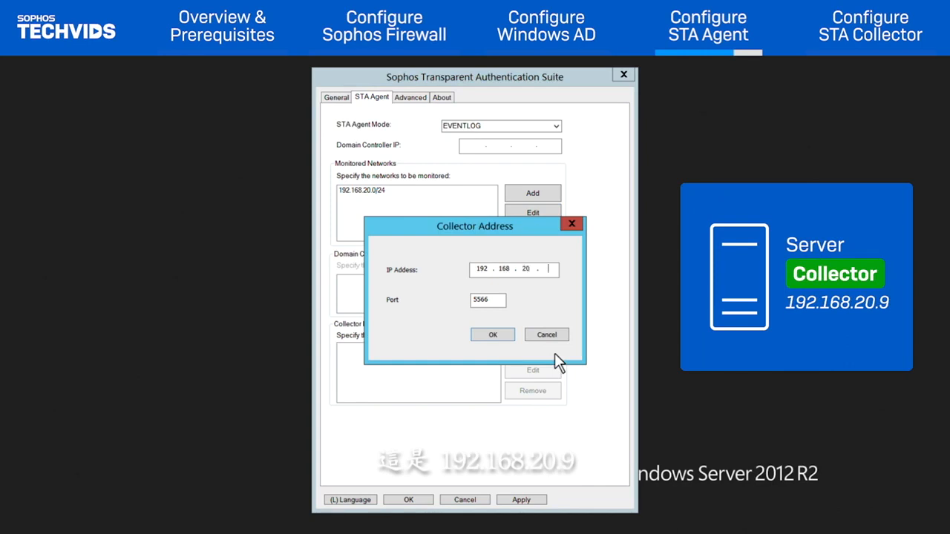
left_click(504, 335)
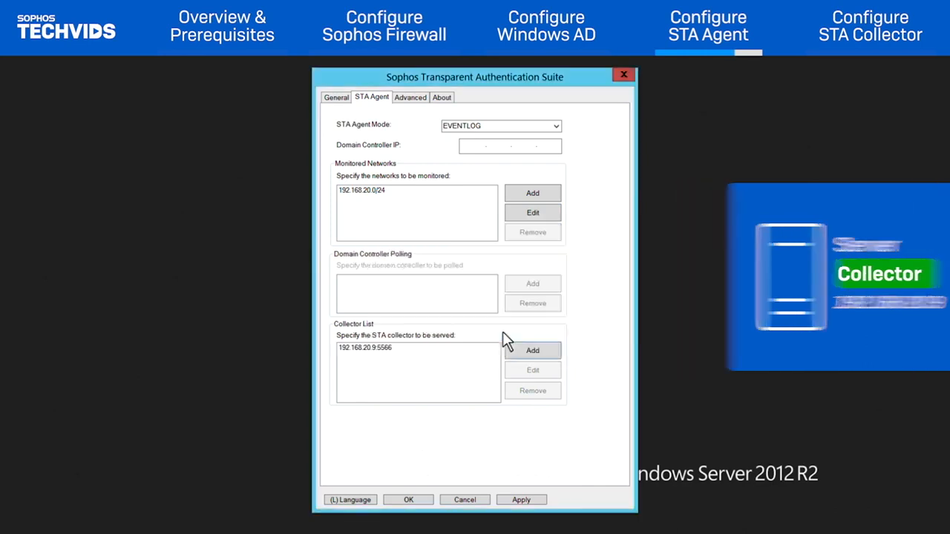
left_click(538, 504)
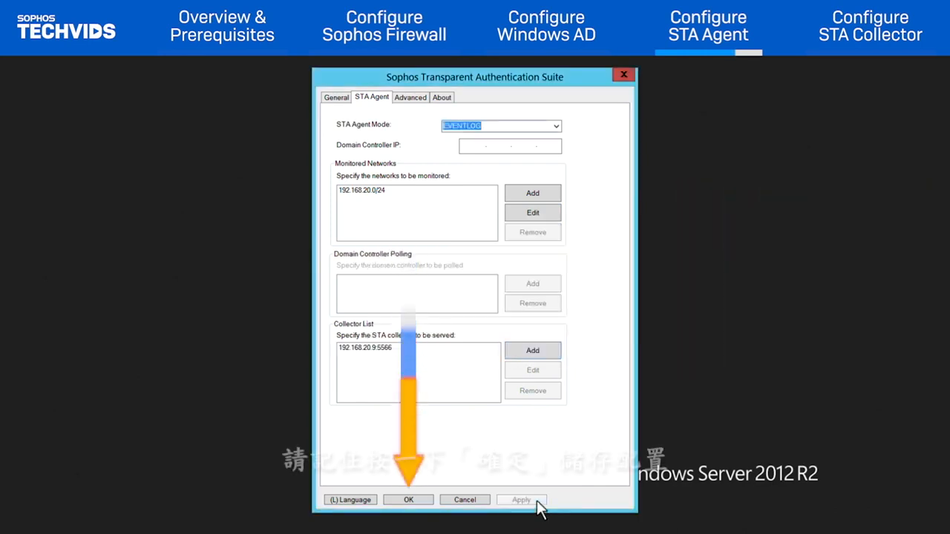
left_click(409, 501)
left_click(512, 332)
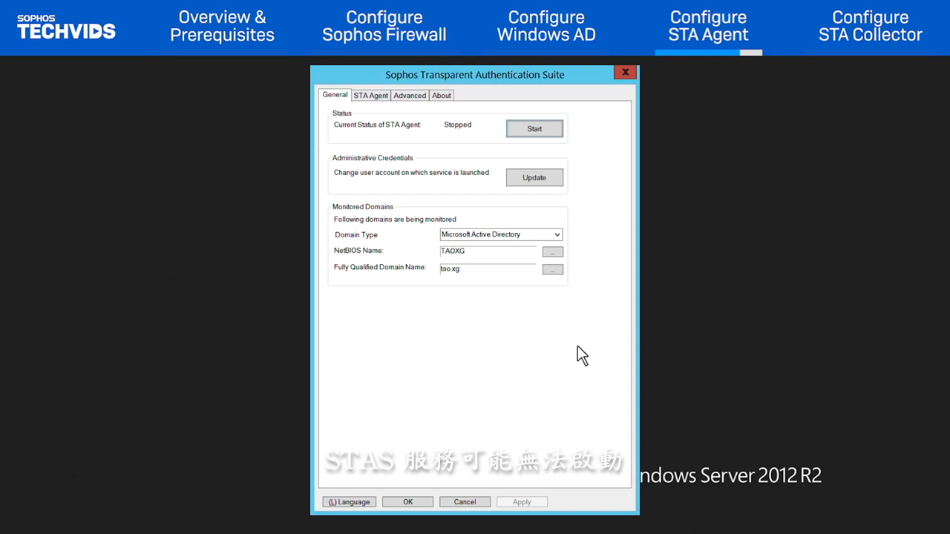
Step: Try to start the STA Agent service
left_click(550, 128)
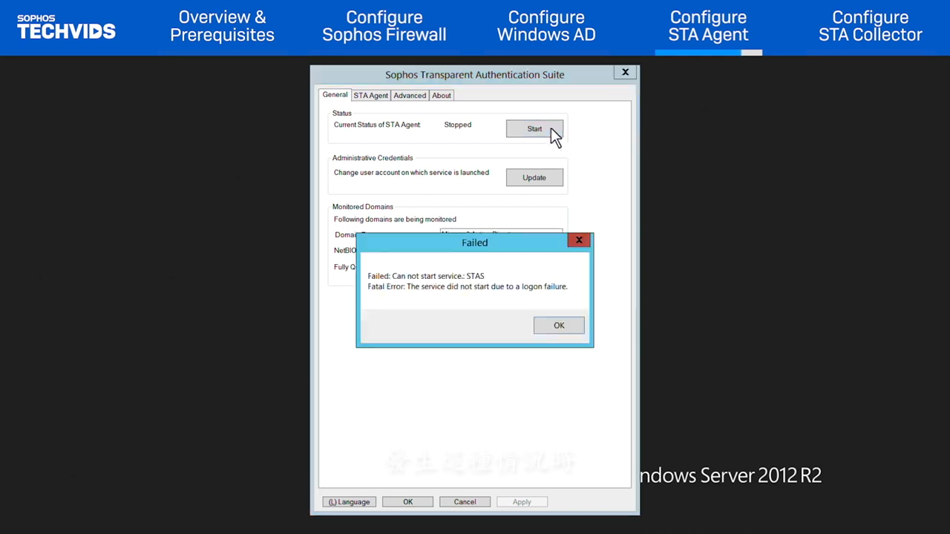
left_click(579, 331)
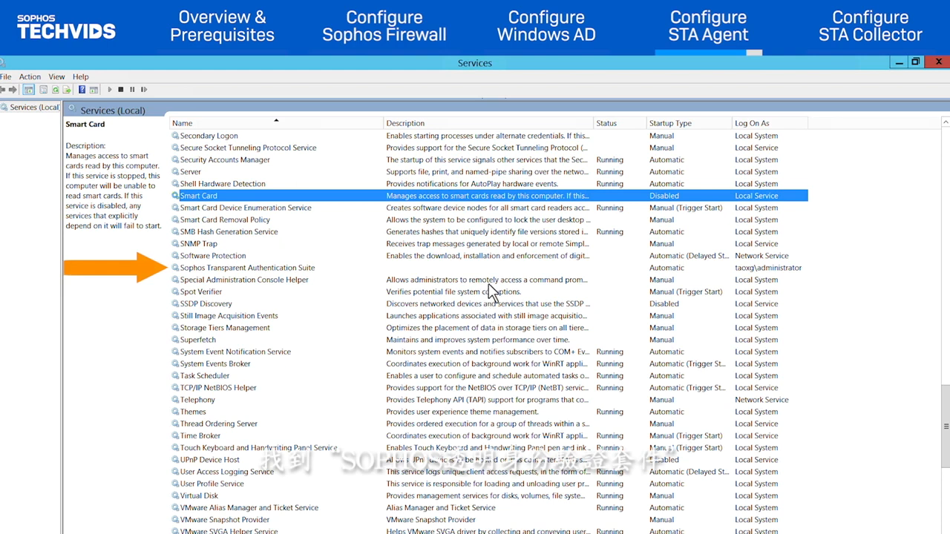
Step: In Windows Services, re-enter the logon account password and confirmation for Sophos Transparent Authentication Suite, apply it, and start the STA Agent
left_click(497, 269)
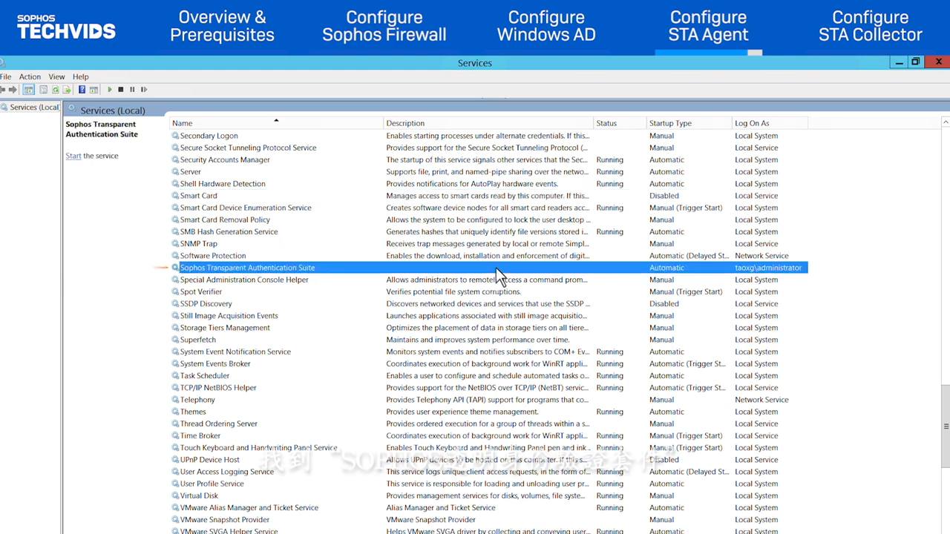
right_click(496, 270)
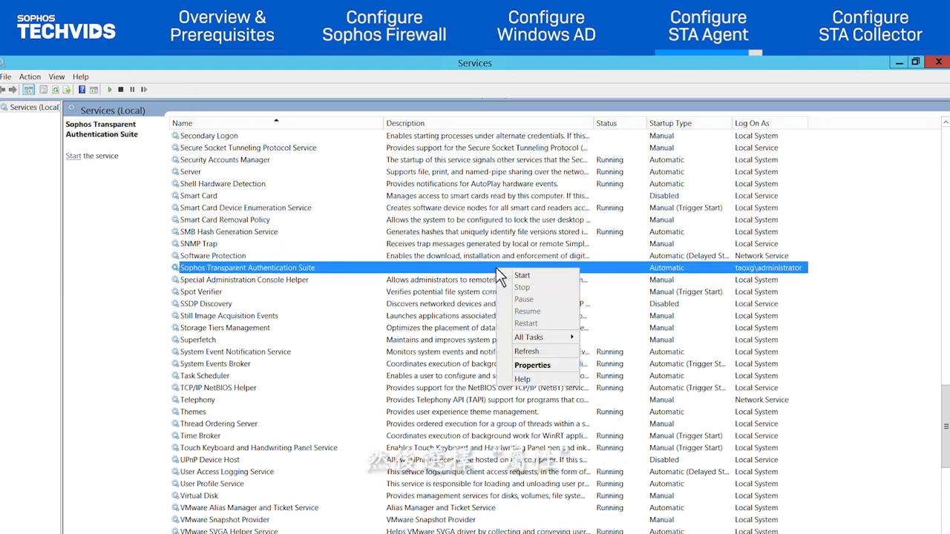
left_click(531, 366)
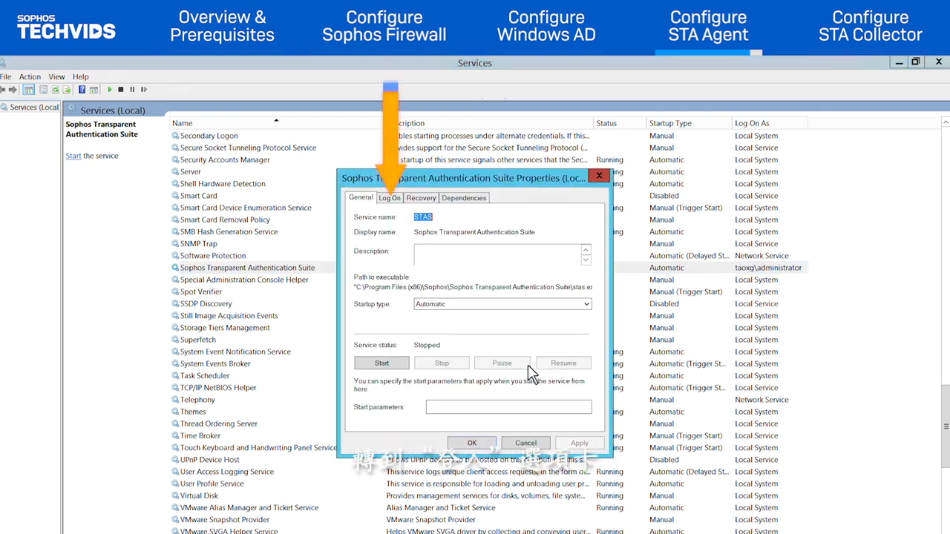
left_click(391, 198)
double_click(524, 279)
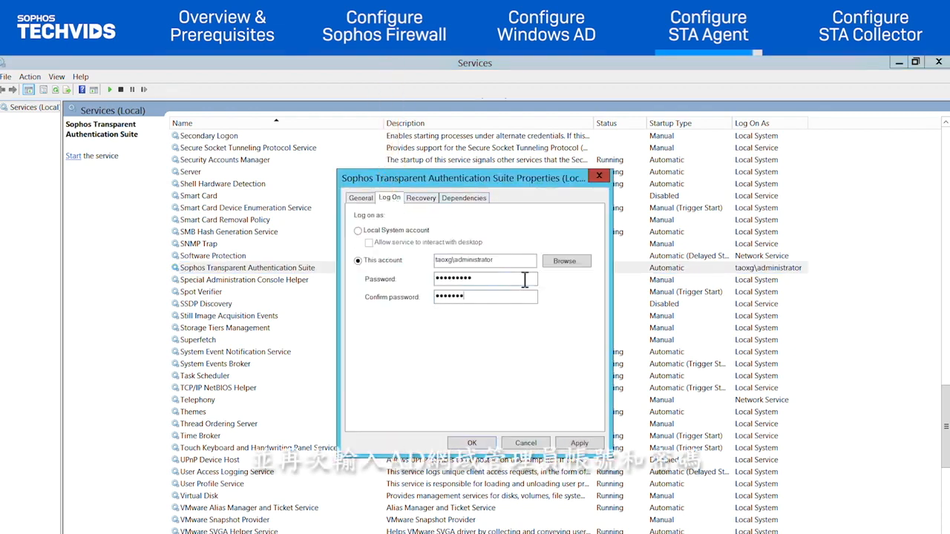
left_click(577, 443)
left_click(482, 443)
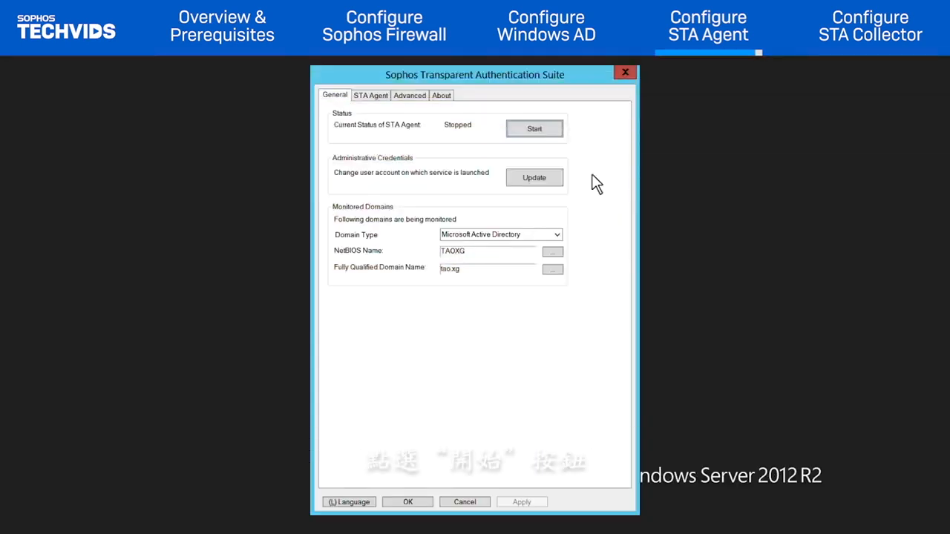
left_click(556, 129)
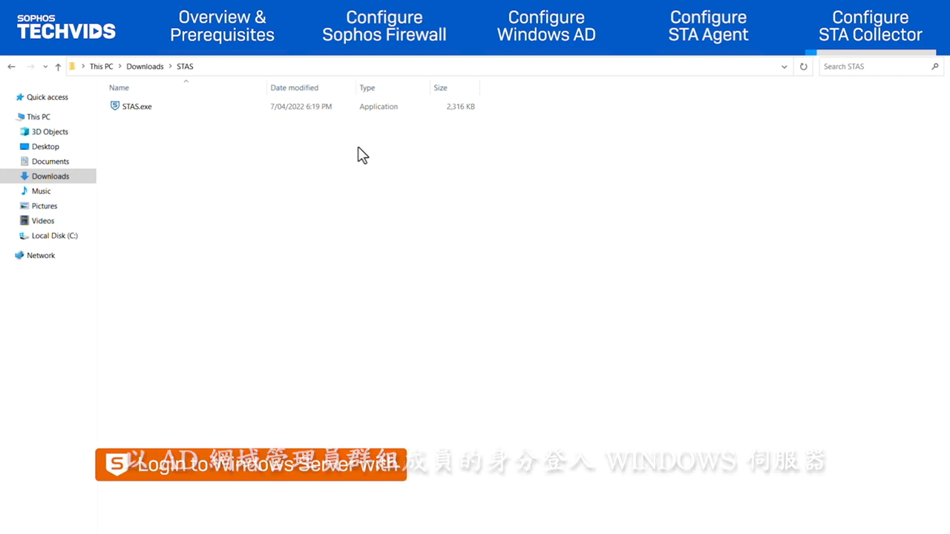
Step: On the collector server, run STAS.exe as administrator and install it with the default destination and both shortcuts
right_click(346, 112)
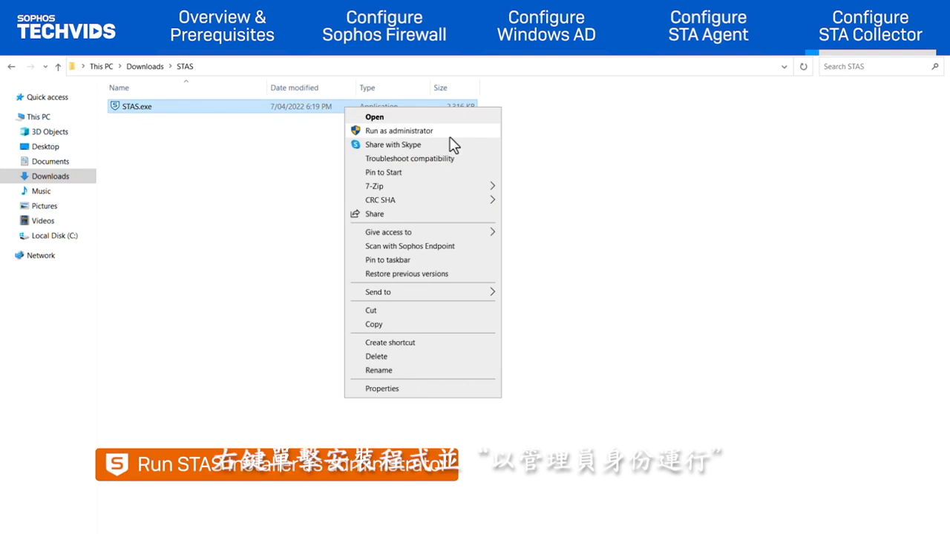
left_click(450, 137)
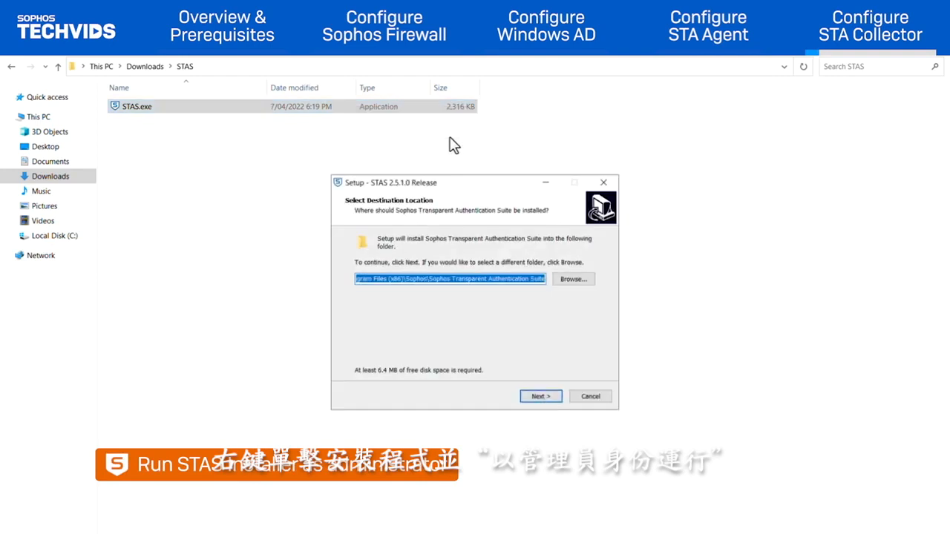
left_click(541, 396)
left_click(542, 400)
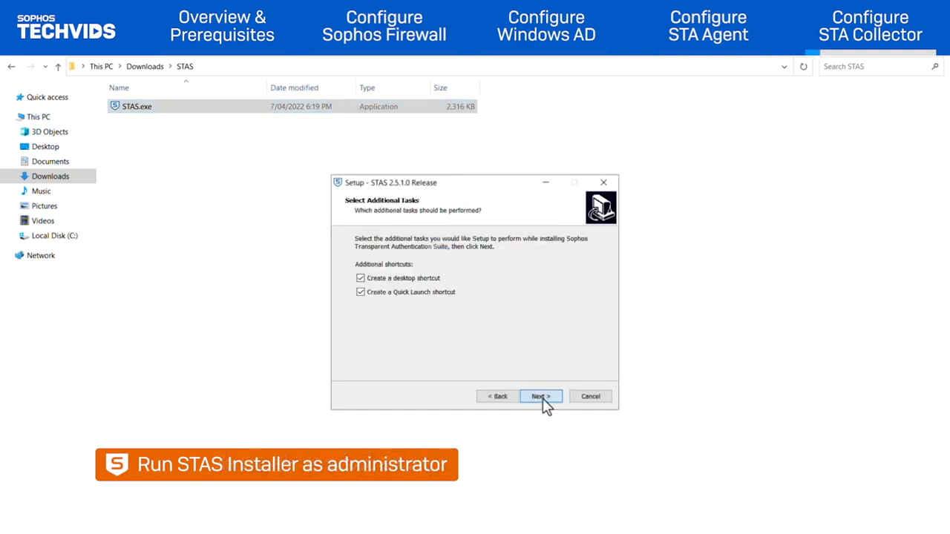
left_click(541, 396)
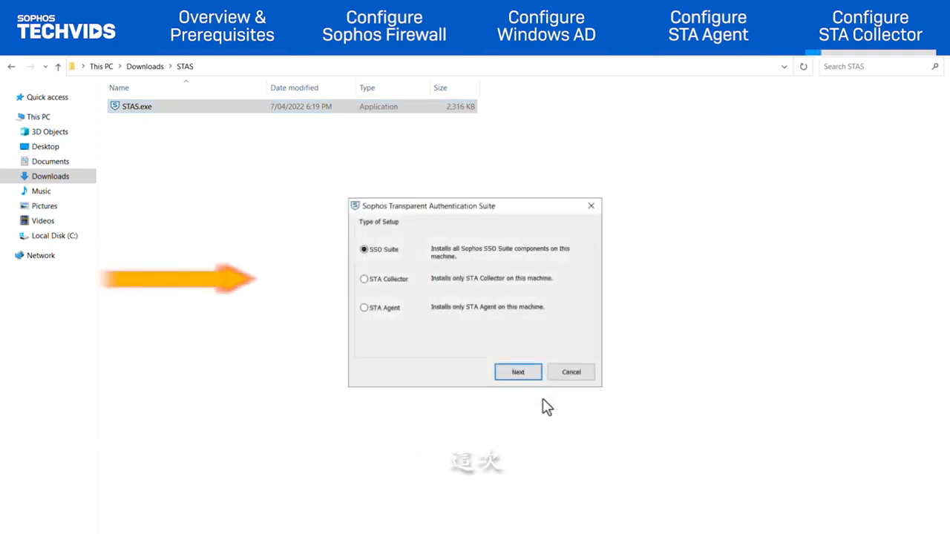
Step: Choose the STA Collector setup type, enter the user name taoxg\administrator with the account password and confirmation, and finish the installation
left_click(394, 279)
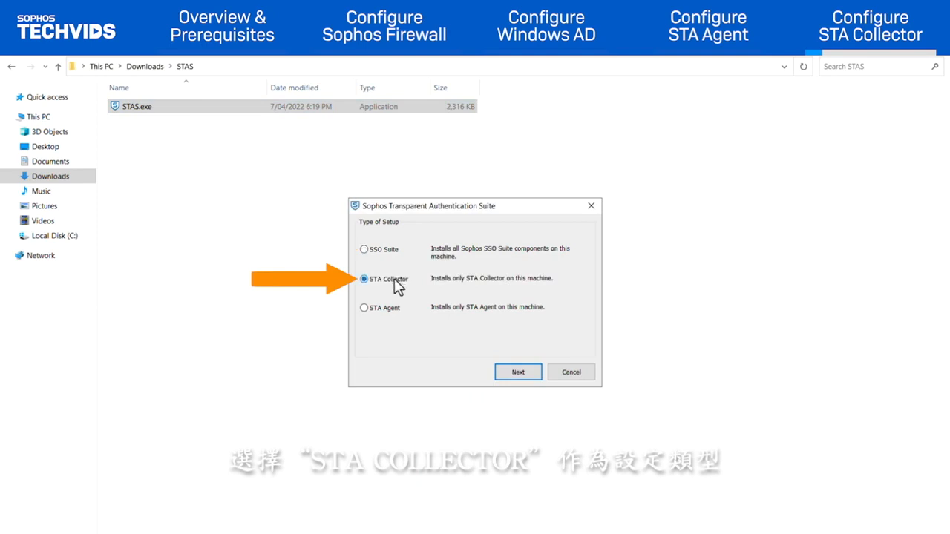
left_click(521, 373)
type("taoxg\\administrator")
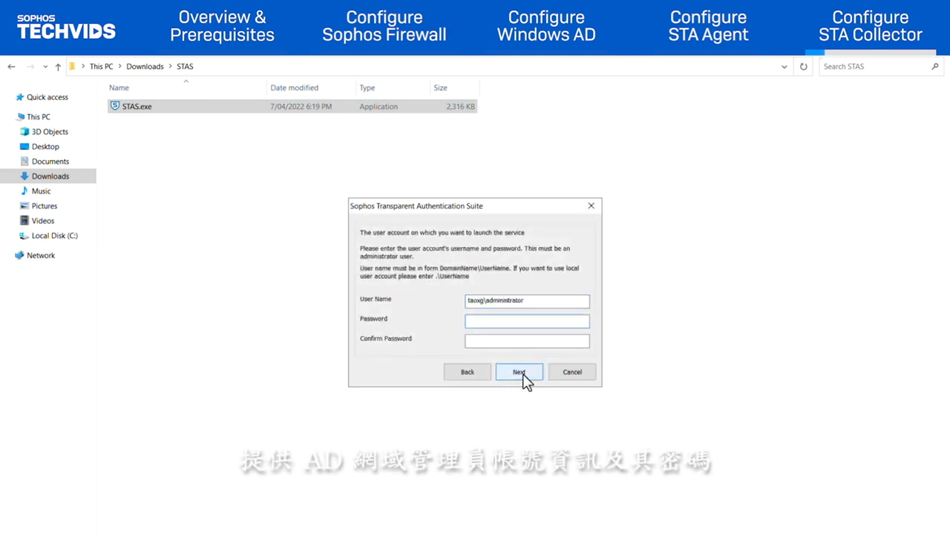
type("•")
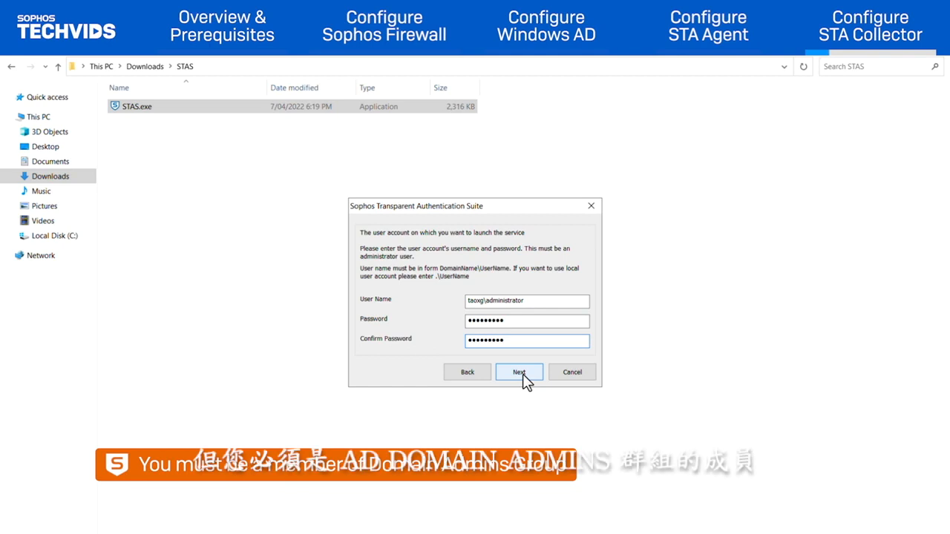
left_click(521, 371)
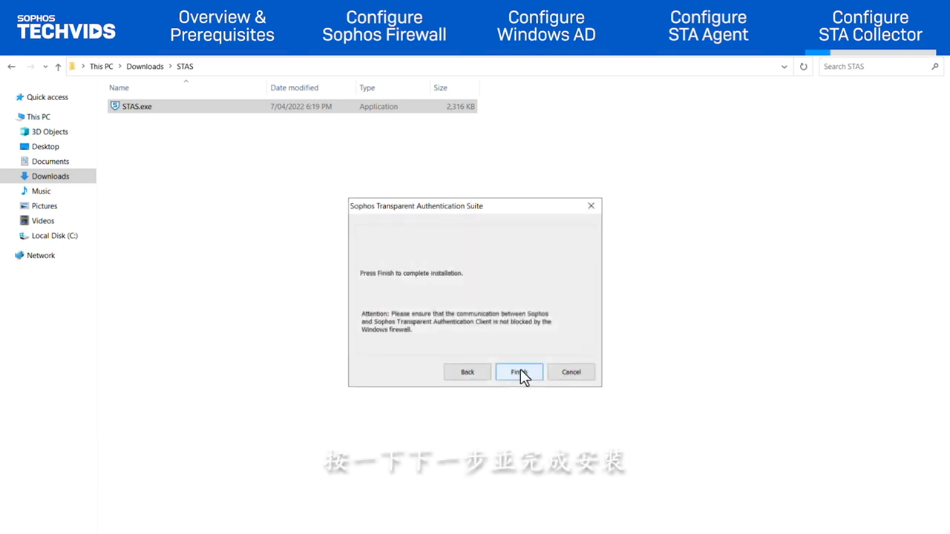
left_click(519, 372)
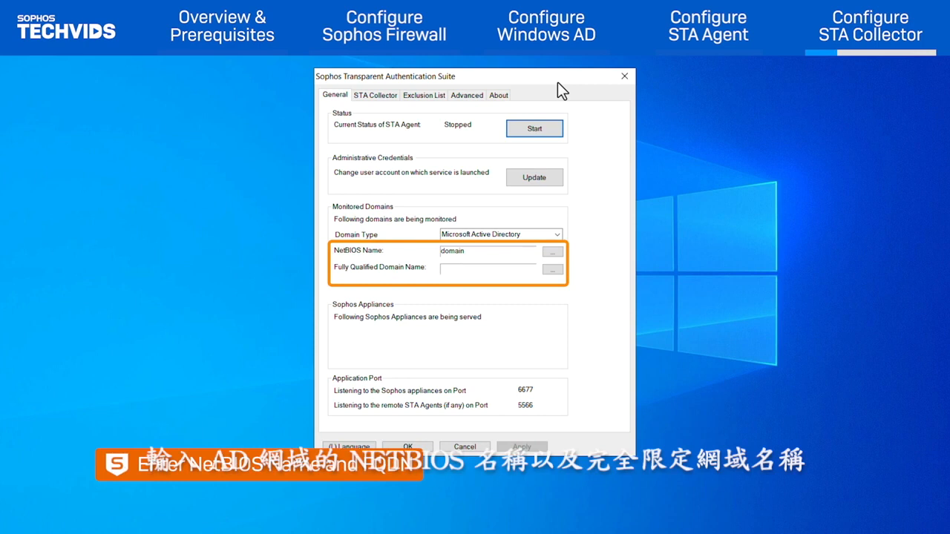
Step: On the collector, set the NetBIOS name to TAOXG and the fully qualified domain name to tao.xg, apply, and start the service
left_click(553, 253)
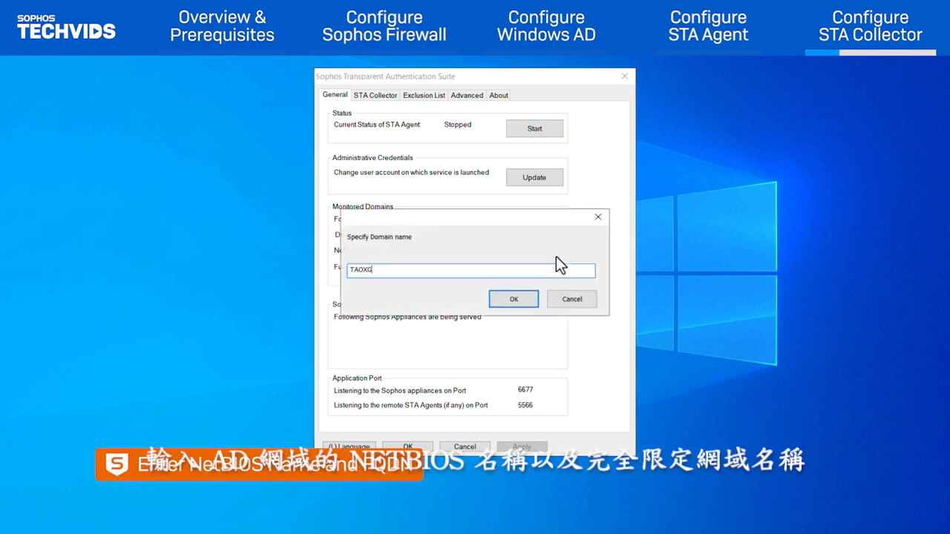
key("Return")
left_click(555, 271)
type("tao.xg")
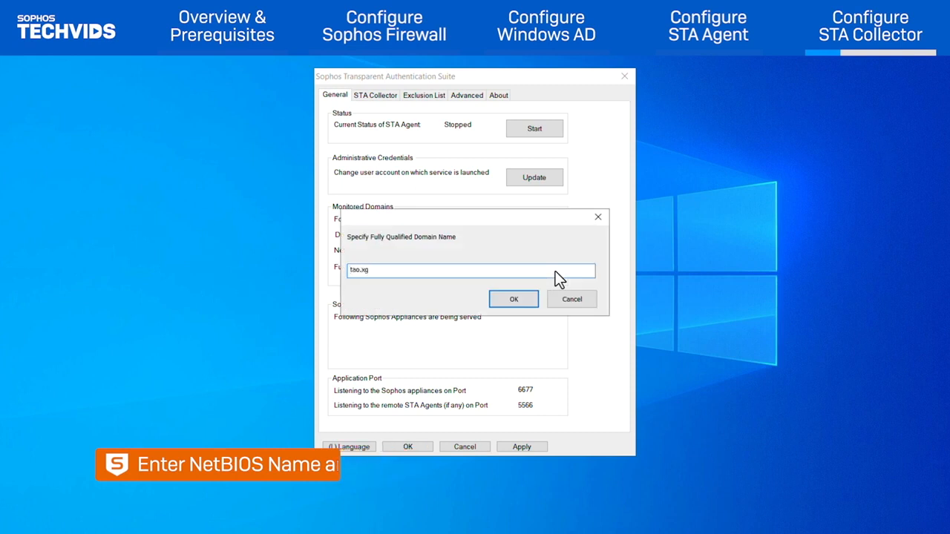
key("Return")
left_click(534, 447)
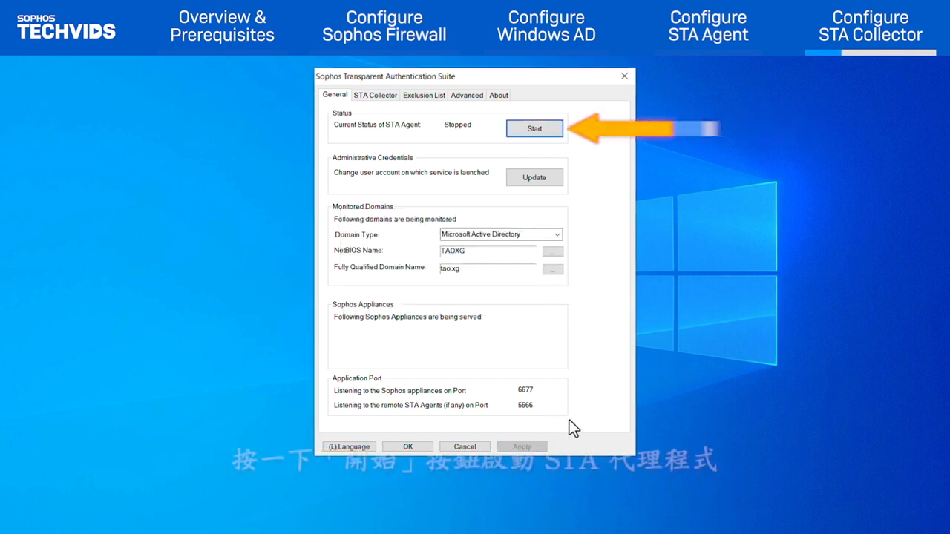
left_click(540, 129)
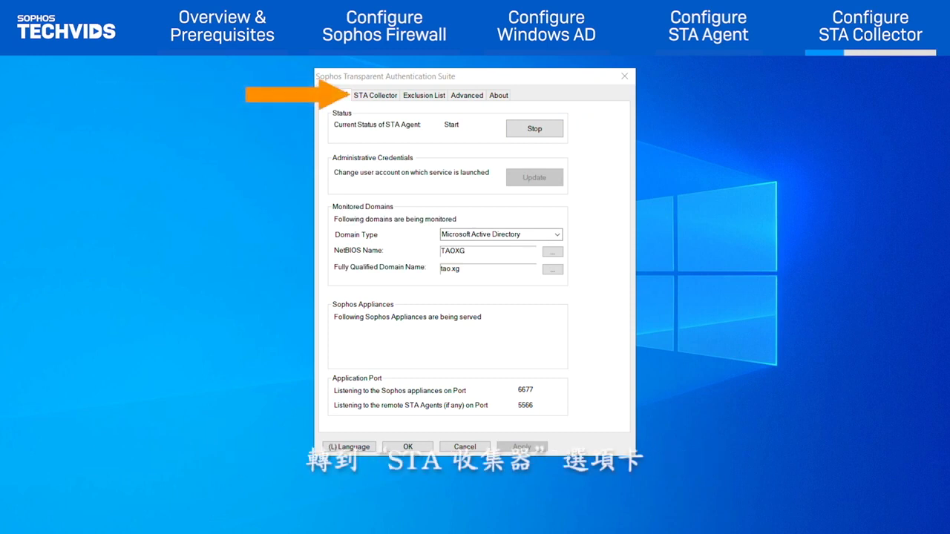
Step: In the STA Collector settings, change the existing Sophos appliance's IP address to 192.168.20.251
left_click(377, 95)
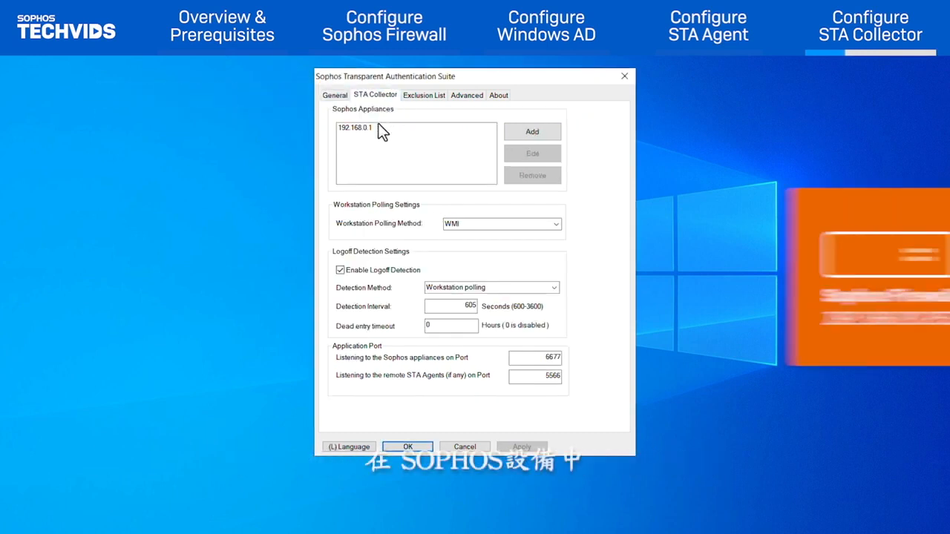
left_click(382, 128)
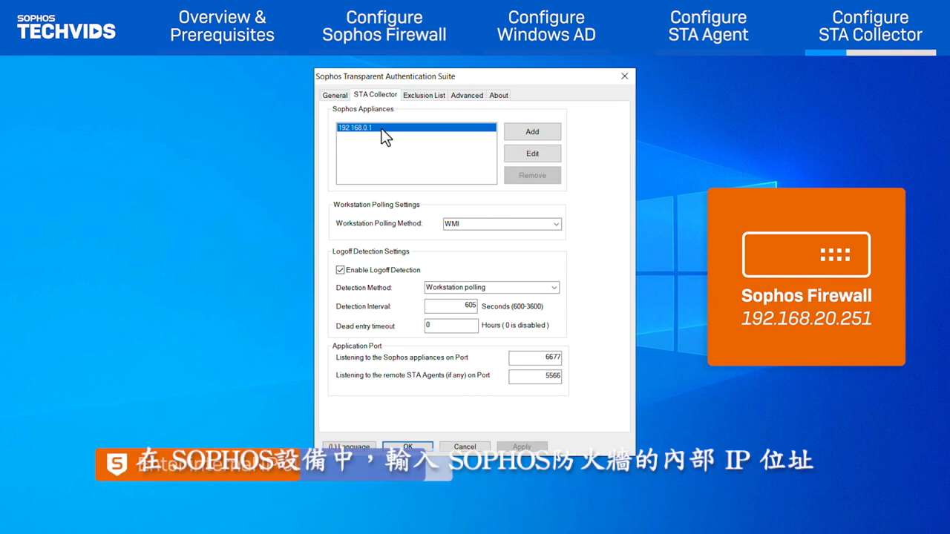
left_click(545, 158)
left_click(517, 223)
key("BackSpace")
type("20")
key("period")
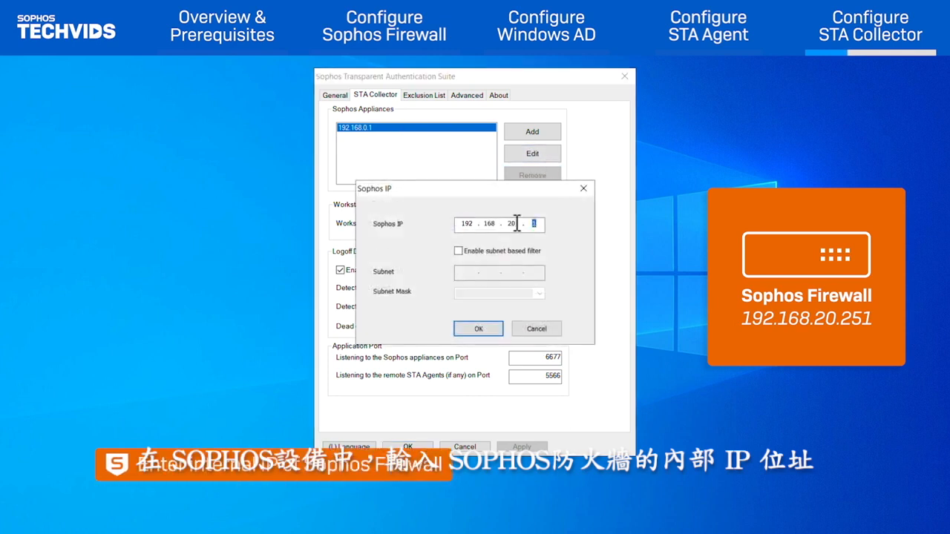
left_click(491, 334)
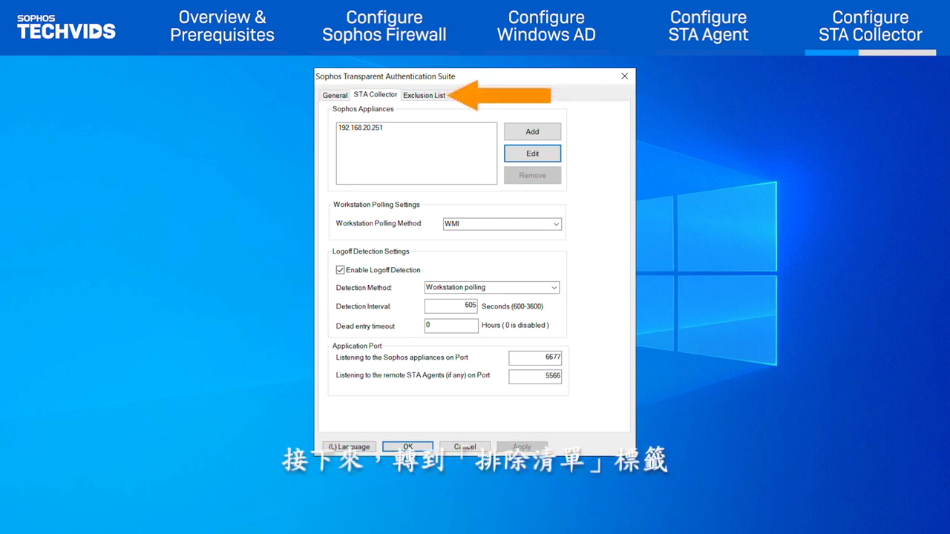
Step: Add the user names trendupd, trendupd2 and OktaService to the login user exclusion list
left_click(426, 95)
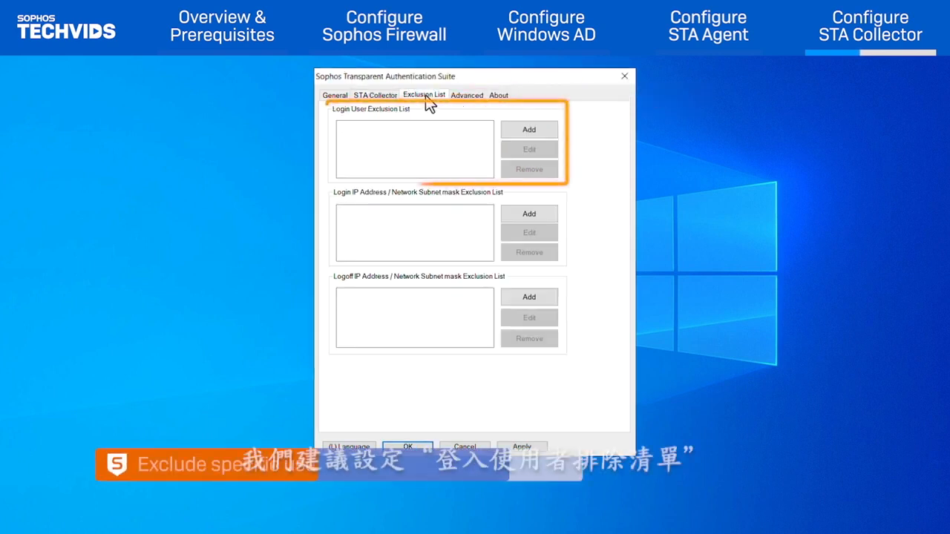
left_click(518, 127)
type("trendupd")
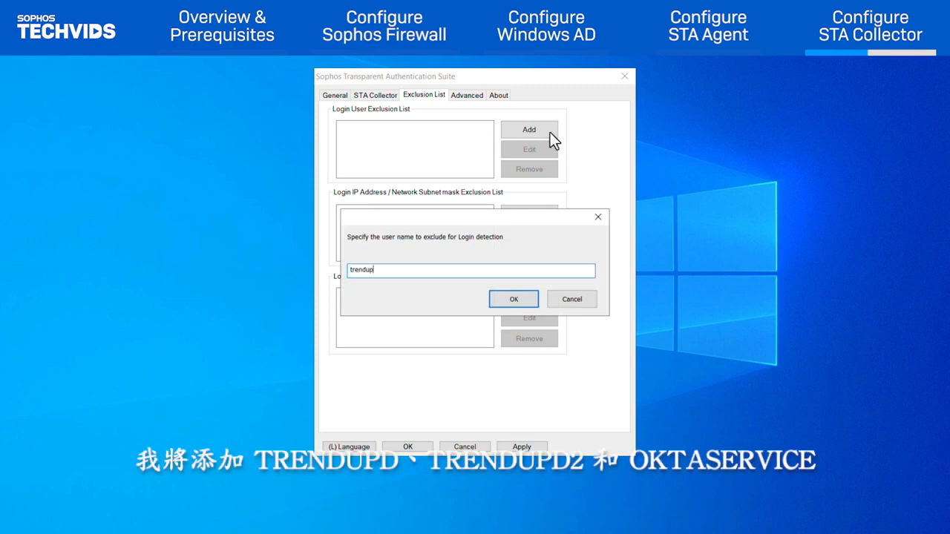
key("Return")
left_click(544, 126)
type("trendupd2")
key("Return")
left_click(544, 126)
type("OktaService")
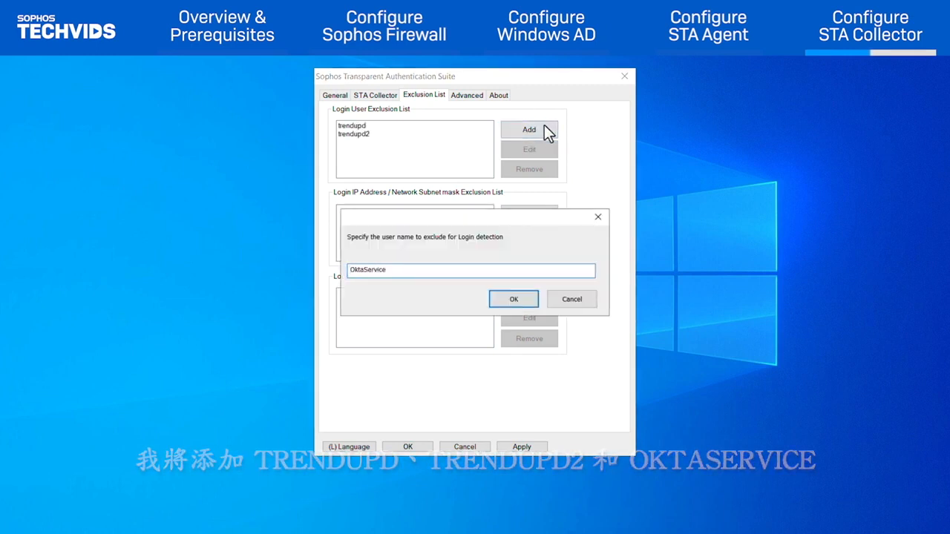
key("Return")
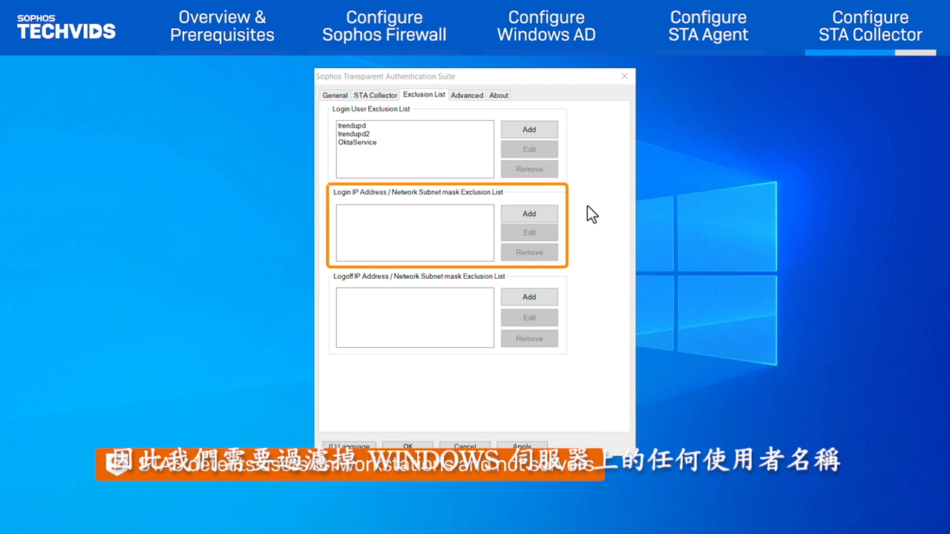
Step: Add 192.168.20.3 and 192.168.20.2 to the login IP address / network subnet mask exclusion list
left_click(542, 216)
type("192.168.20.3")
key("Return")
left_click(542, 216)
type("192.168.20.2")
key("Return")
Step: Save the collector configuration with a restart of the service, and launch Sophos Transparent Authentication Suite again
left_click(335, 95)
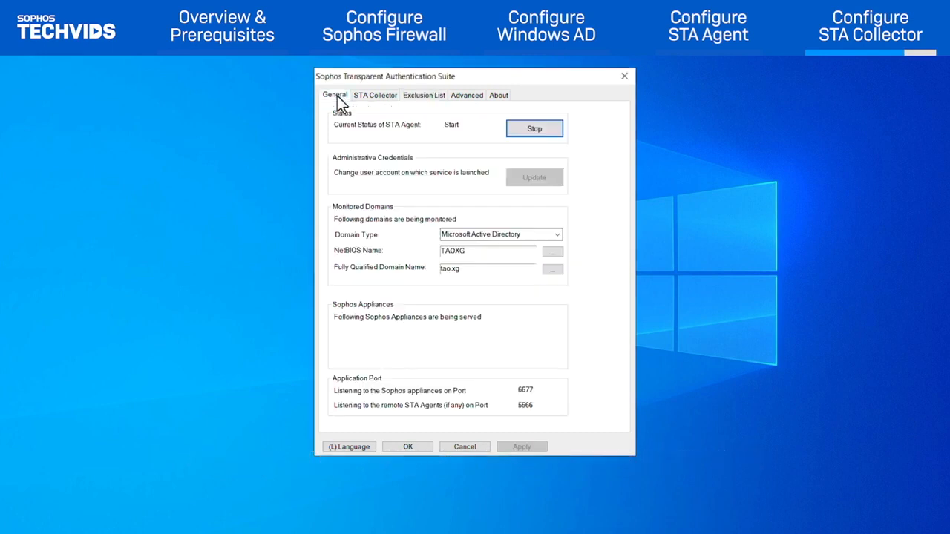
left_click(409, 448)
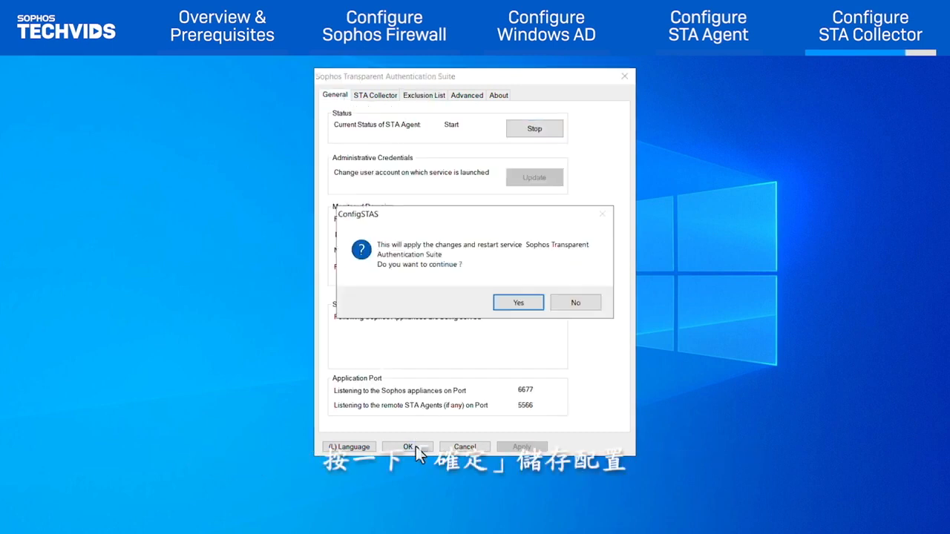
left_click(517, 303)
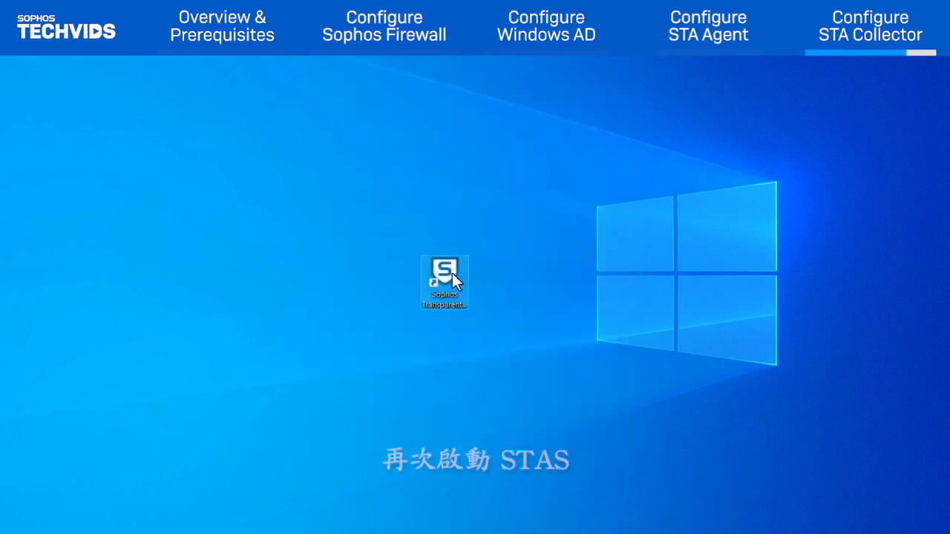
double_click(452, 273)
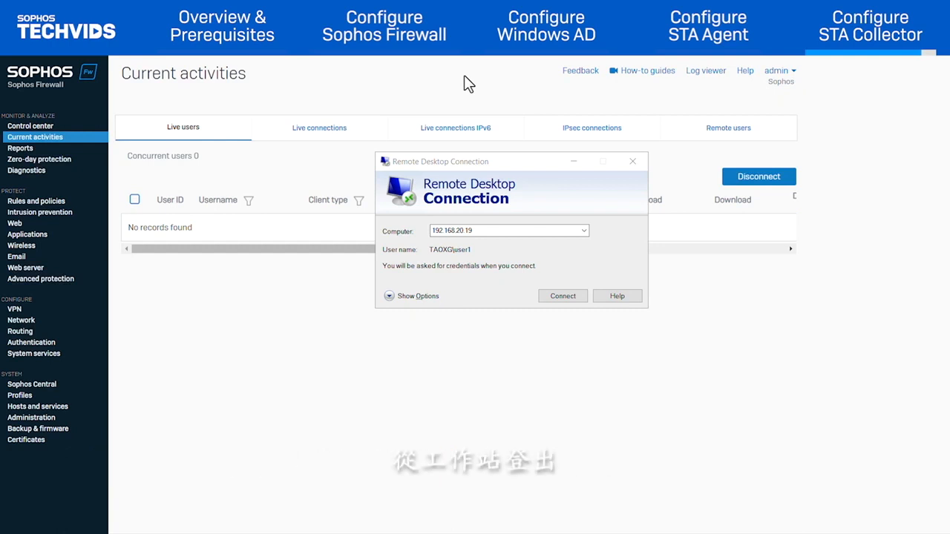
Step: Connect to the workstation 192.168.20.19 through Remote Desktop Connection
left_click(561, 295)
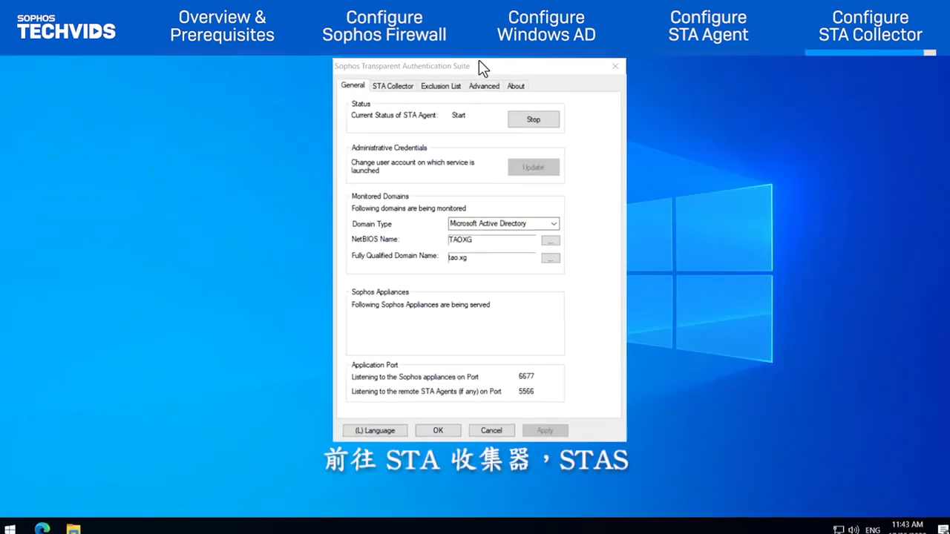
Step: Show the live users in the collector's advanced STAS settings and in the current activities of the Sophos Firewall web admin
left_click(484, 86)
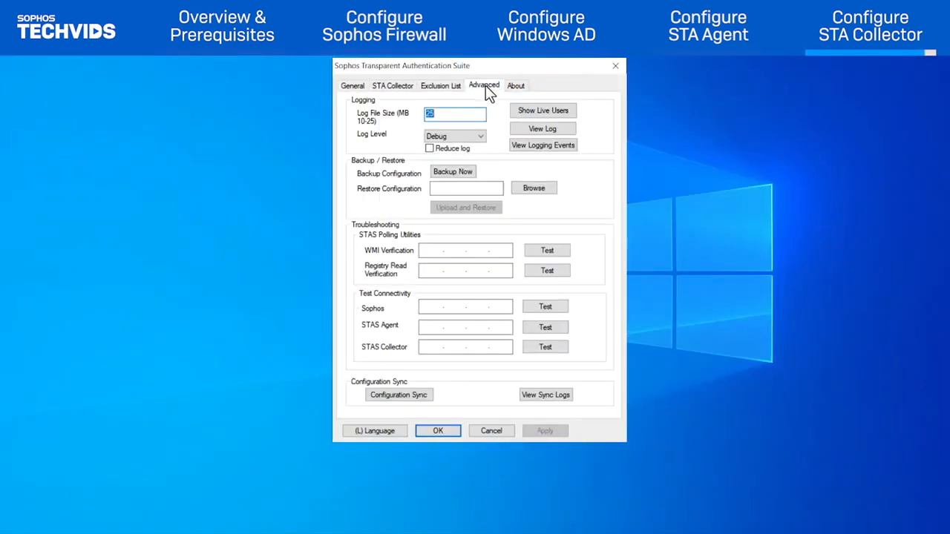
left_click(536, 109)
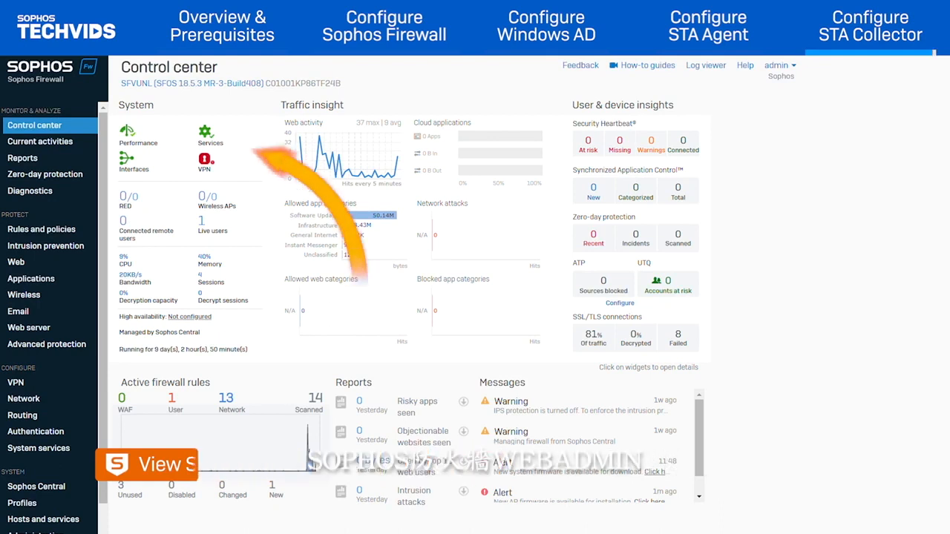
left_click(43, 145)
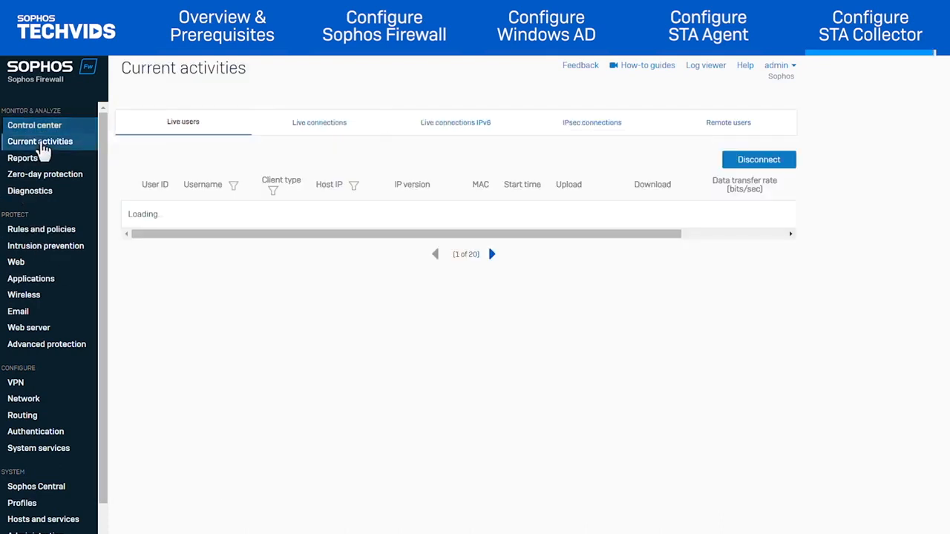